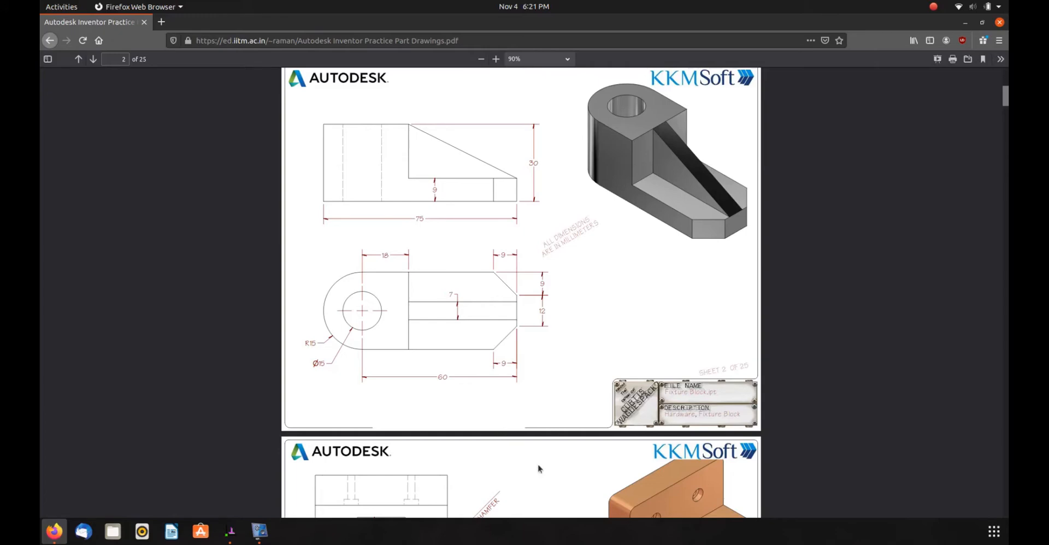
Switch to SolveSpace and sketch a semicircular arc bulging to the left, with its endpoints near the vertical axis.
click(228, 531)
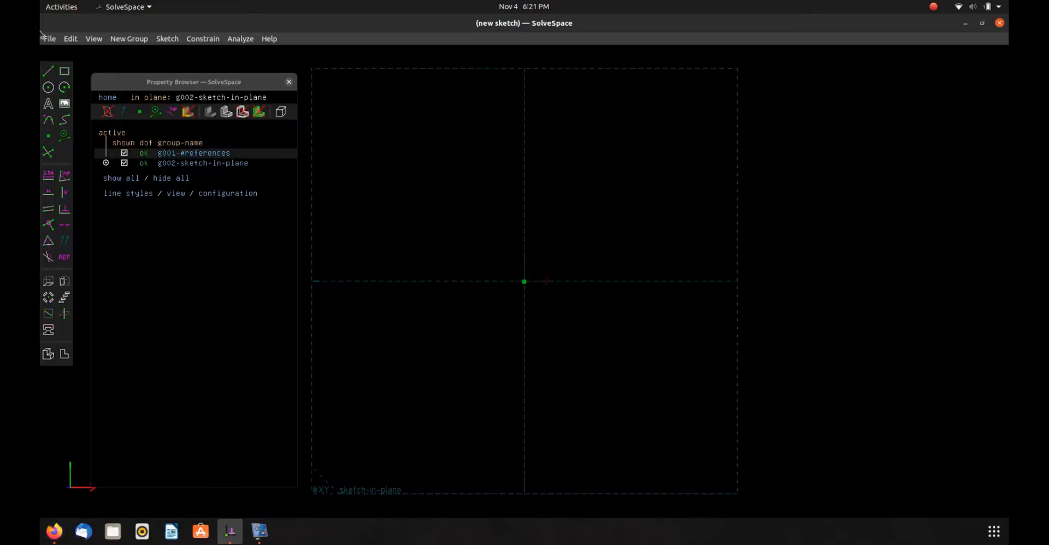
click(64, 87)
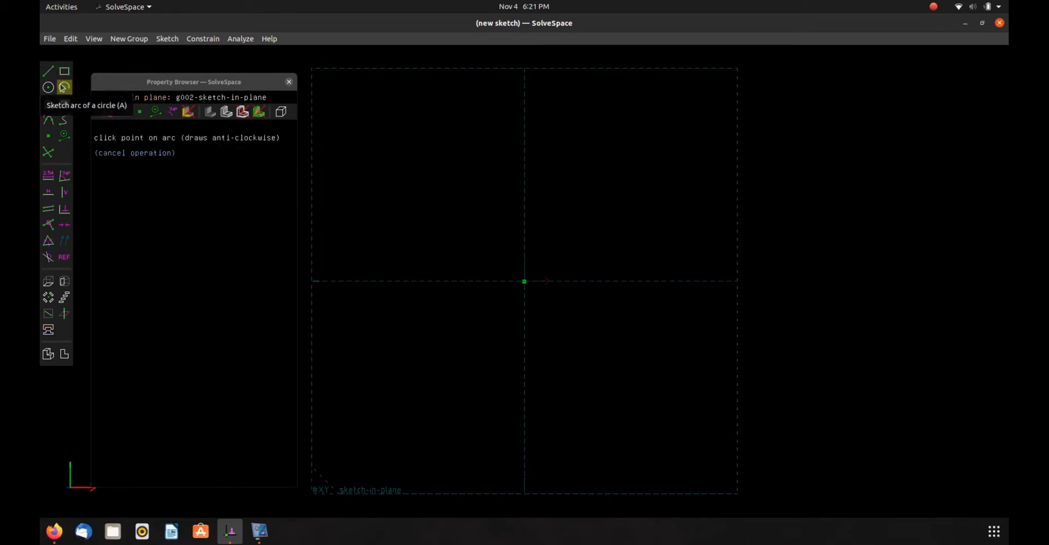
click(524, 233)
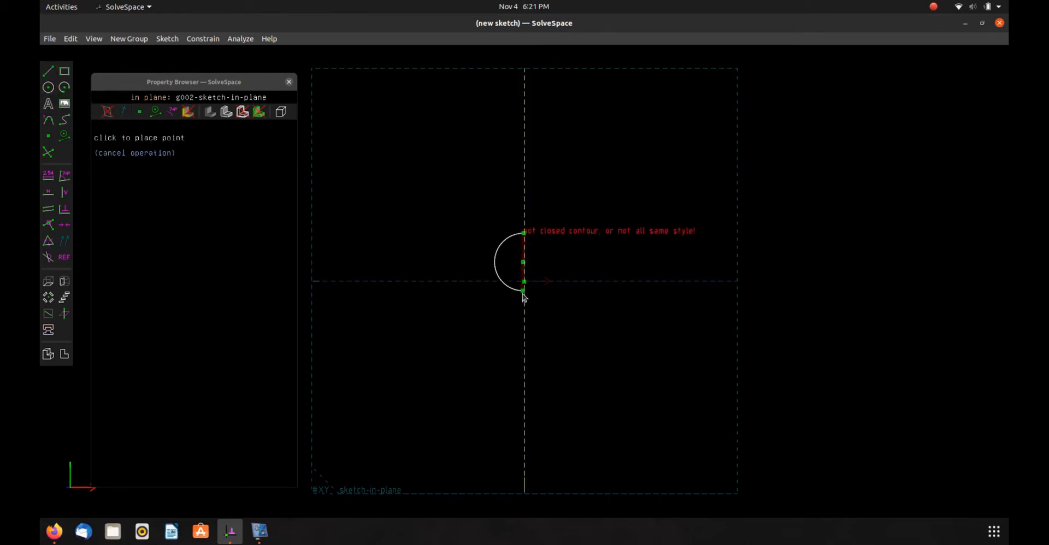
click(522, 346)
Align the arc's lower endpoint vertically with its centre and make the centre coincident with the origin.
click(522, 346)
click(522, 290)
key(v)
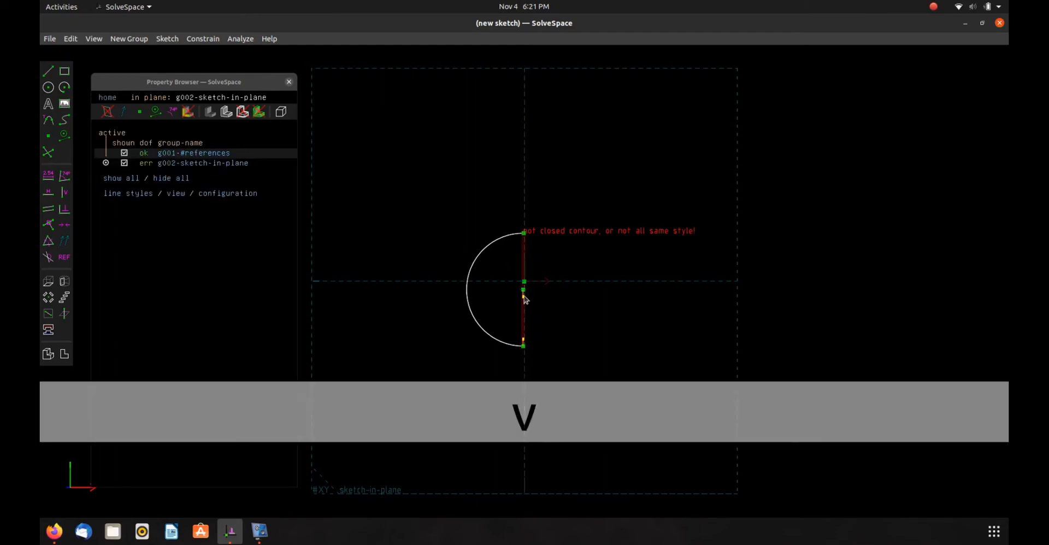
click(524, 290)
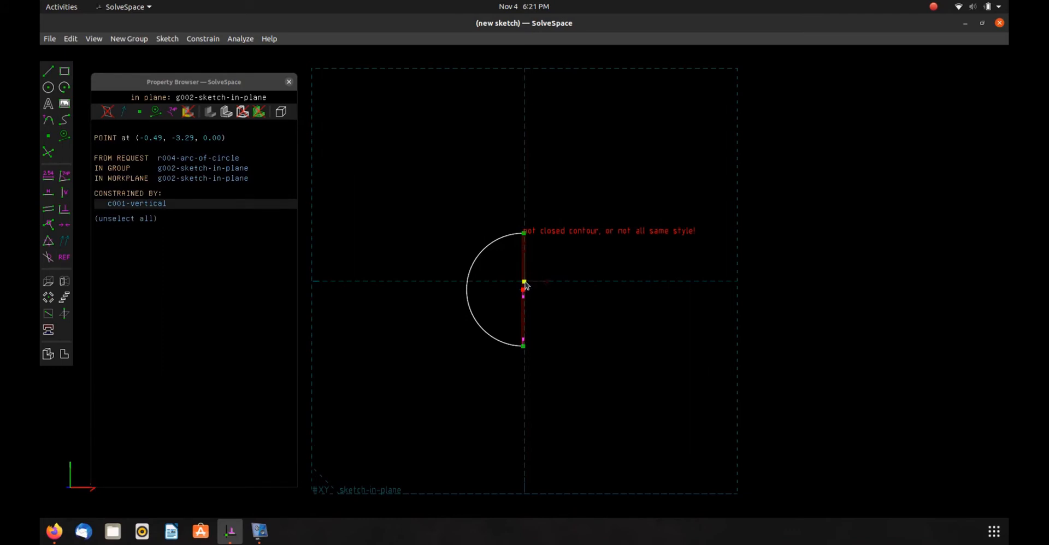
click(524, 282)
key(o)
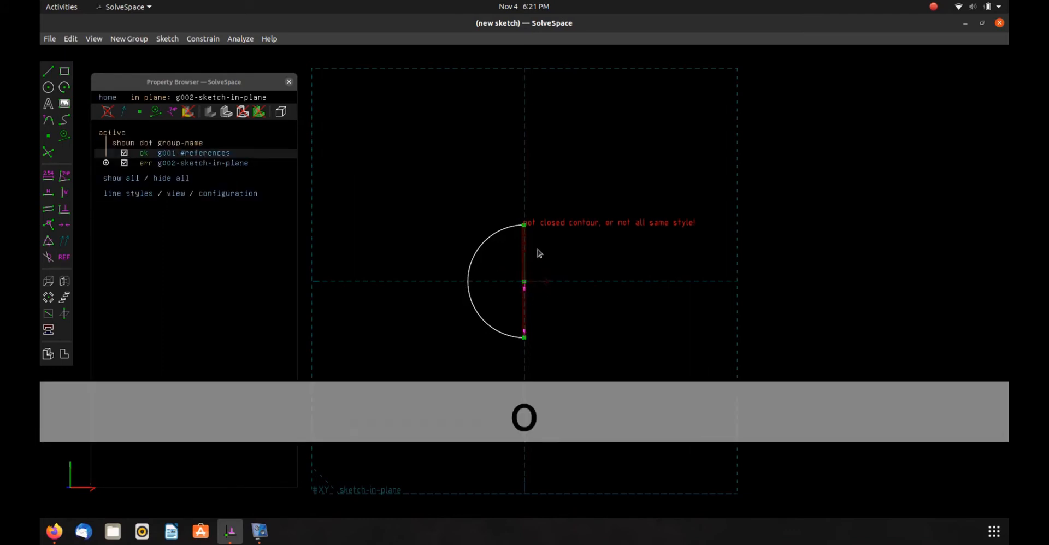
Constrain the arc's upper and lower endpoints to be vertically aligned and test the arc by resizing it slightly.
drag(525, 223, 508, 238)
click(508, 237)
click(524, 330)
key(v)
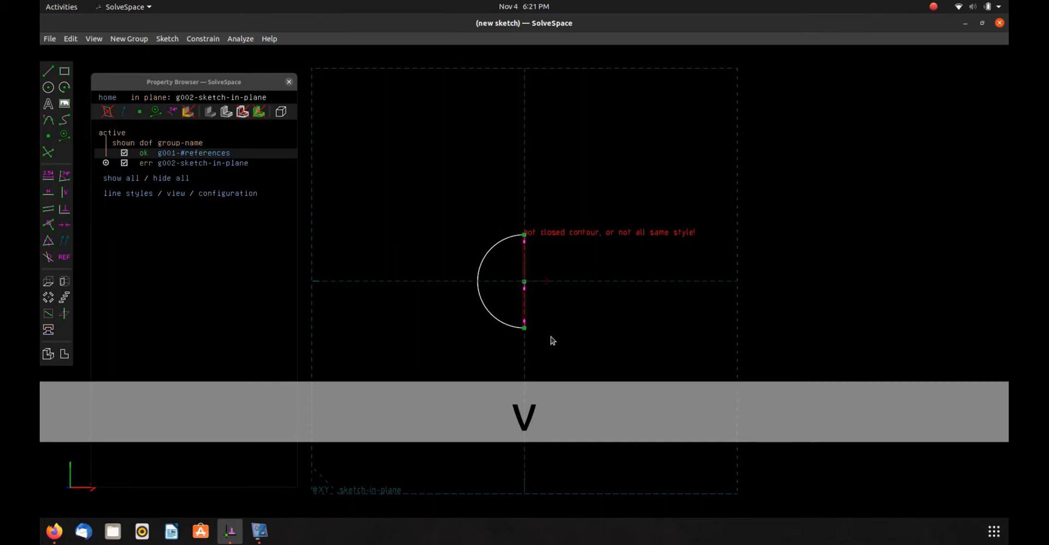
mouse_move(525, 236)
mouse_down()
mouse_move(527, 254)
mouse_move(526, 211)
mouse_move(532, 228)
mouse_up()
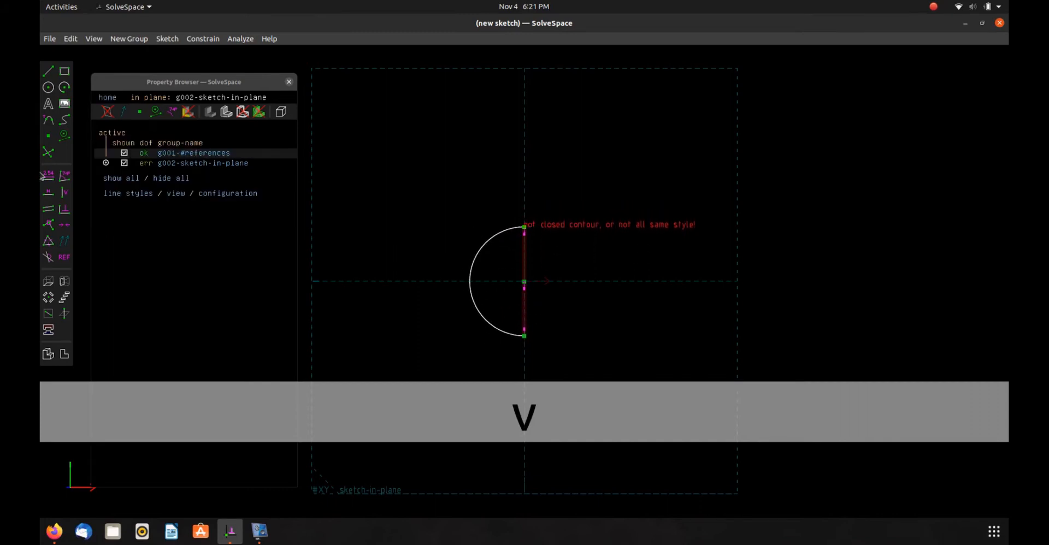
Sketch a rectangle about 116 by 51 mm, starting at the arc's upper endpoint and extending to the right.
click(64, 71)
click(525, 227)
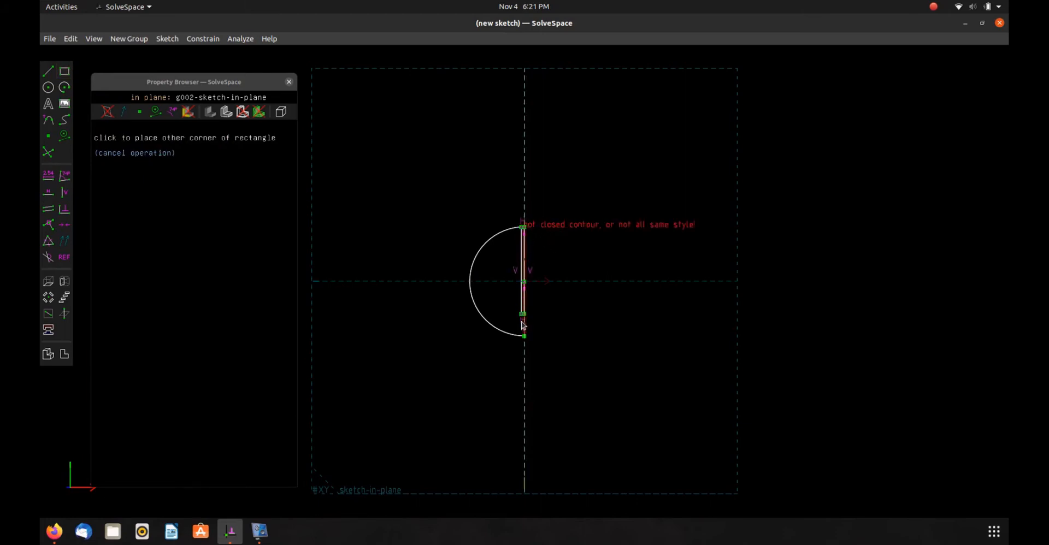
click(814, 358)
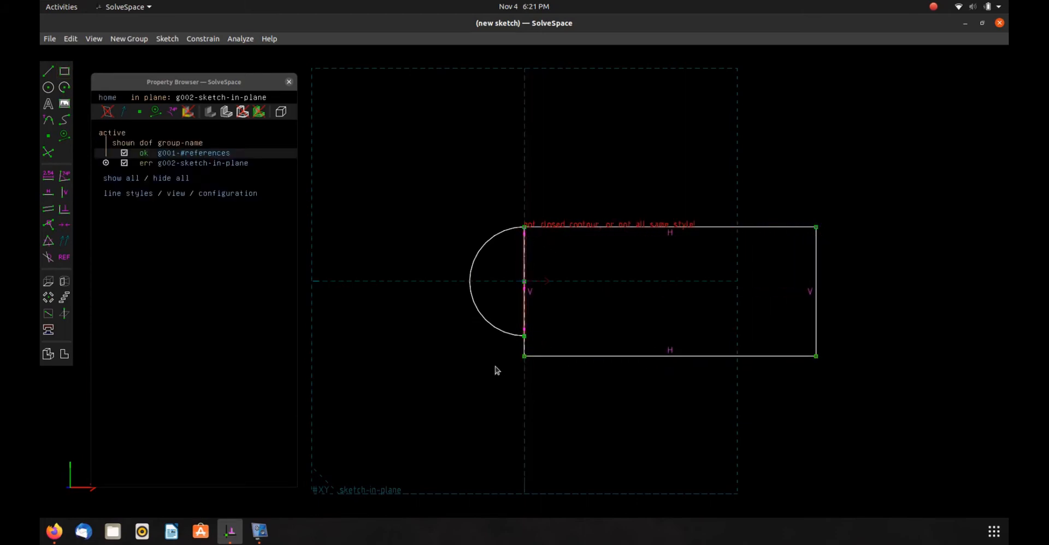
Constrain the arc's lower endpoint to lie on the rectangle's lower edge.
click(529, 353)
click(524, 337)
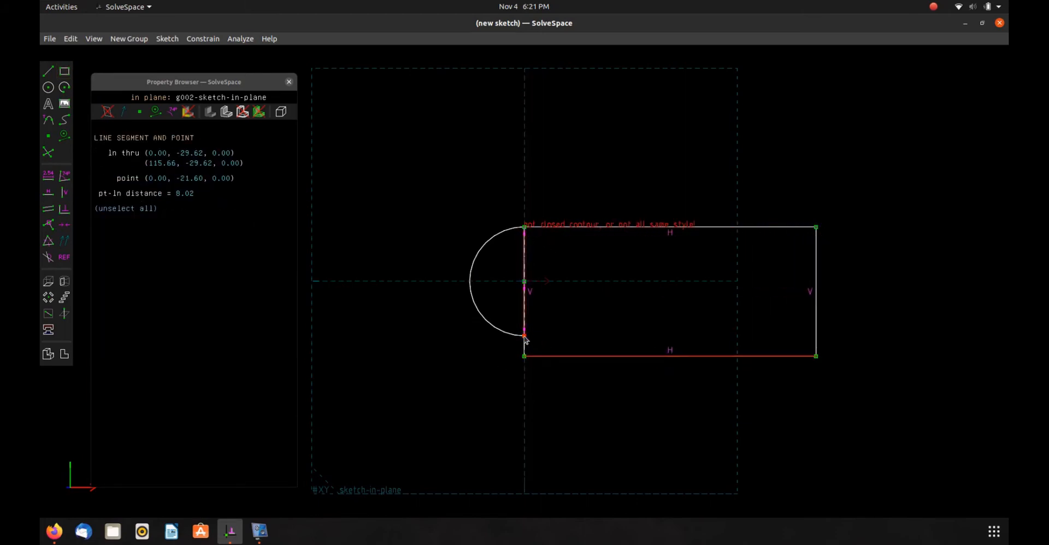
key(o)
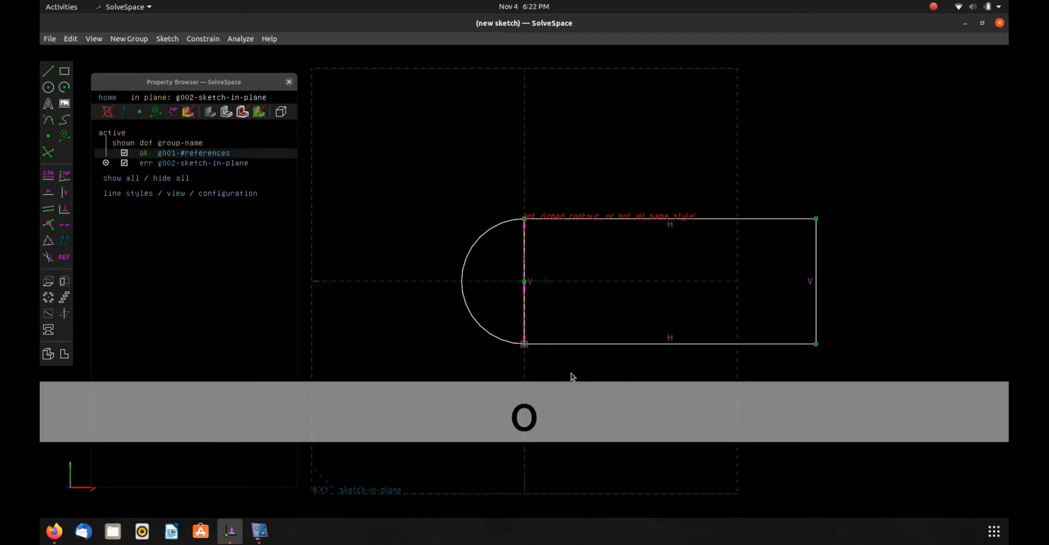
Turn the rectangle edge that closes the arc into construction geometry and shorten the rectangle by pulling its lower right corner inward.
click(524, 326)
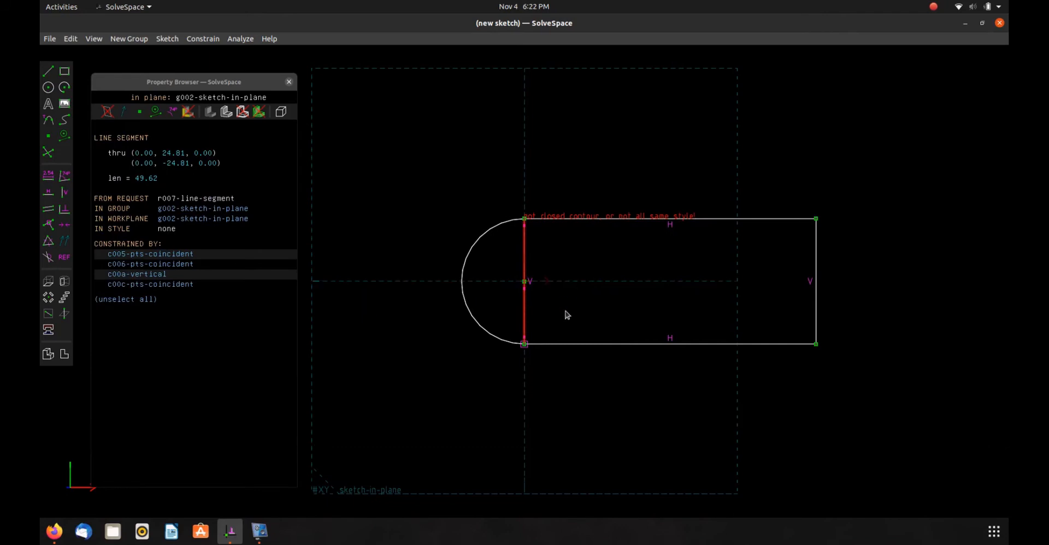
key(g)
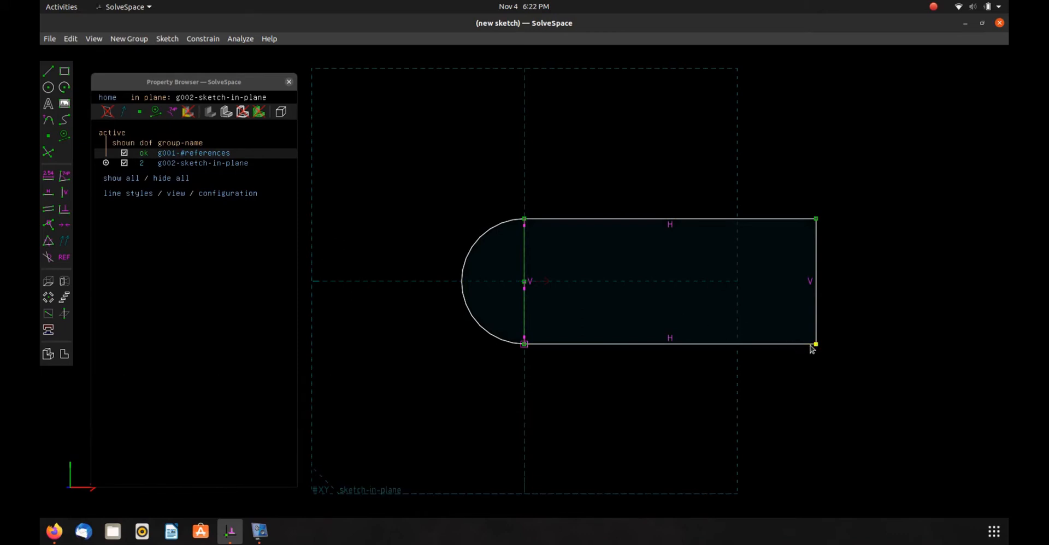
drag(818, 349, 737, 344)
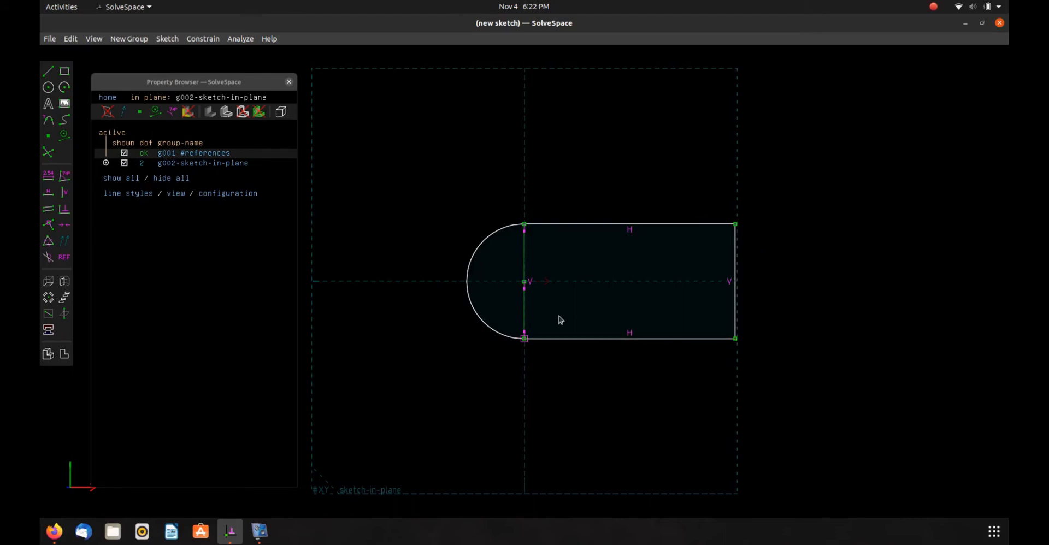
Check the arc's size in the reference drawing, dimension its diameter as 15 mm and place the label above and left of the arc.
key(alt+Tab)
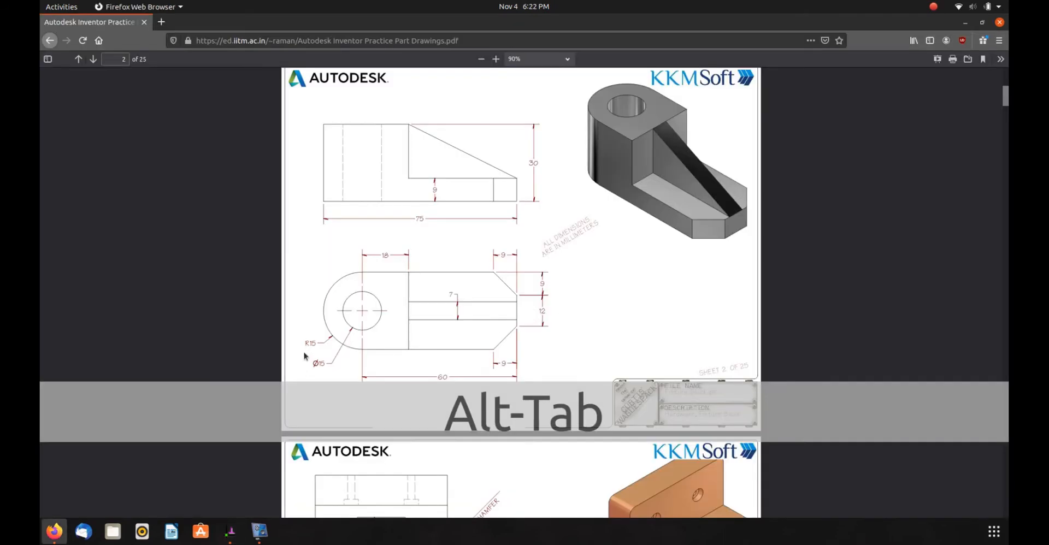
drag(313, 344, 504, 430)
key(alt+Tab)
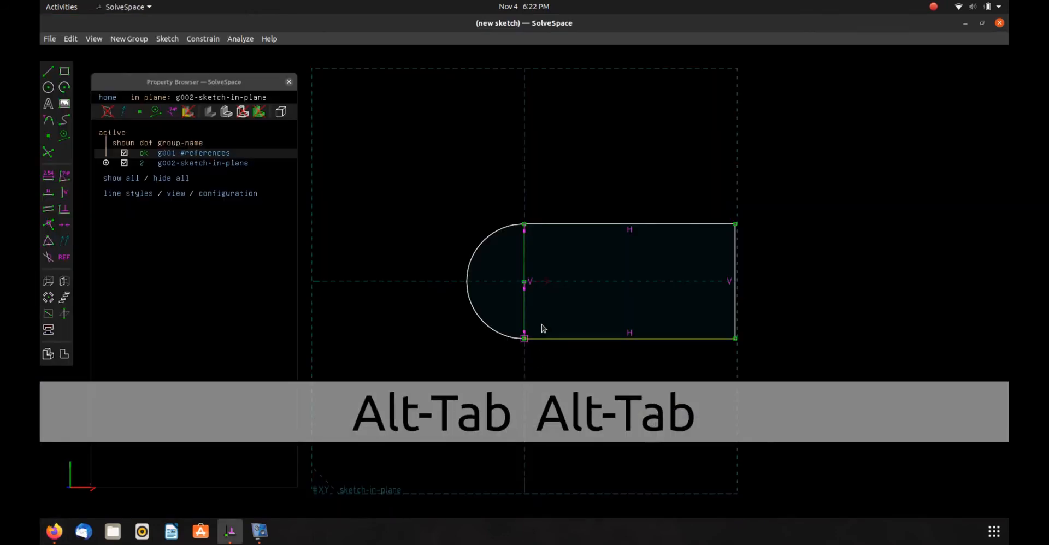
click(475, 250)
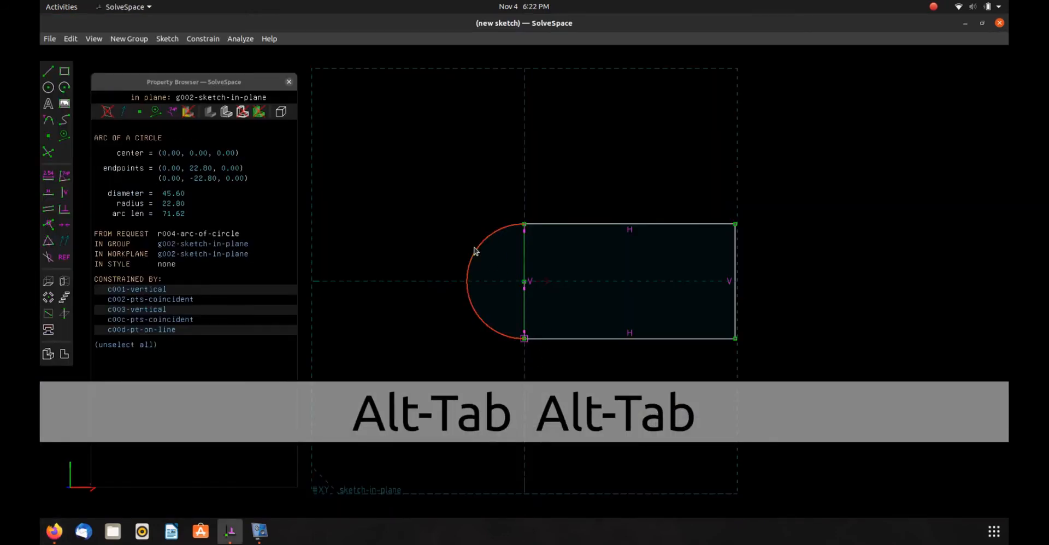
key(d)
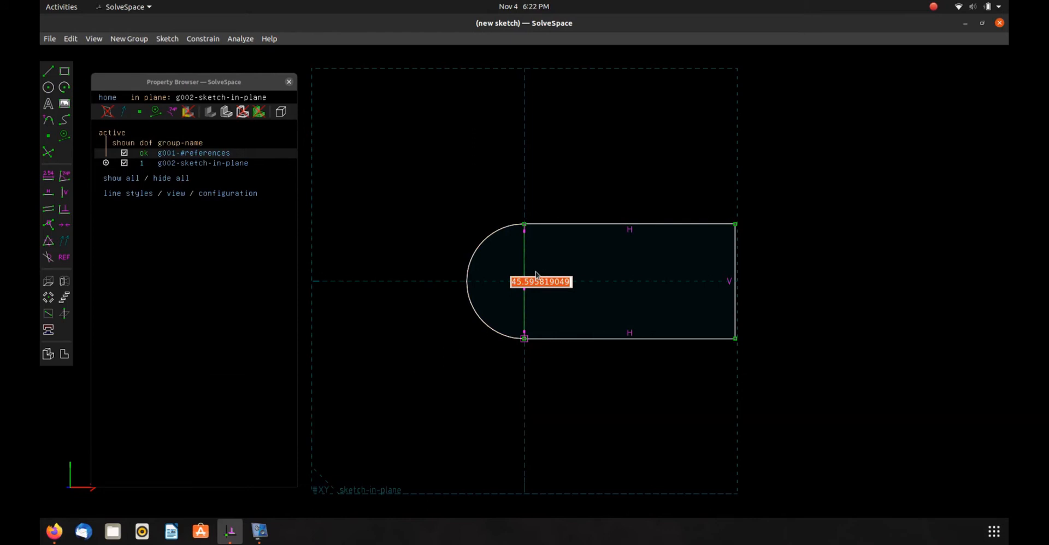
double_click(536, 275)
text(15)
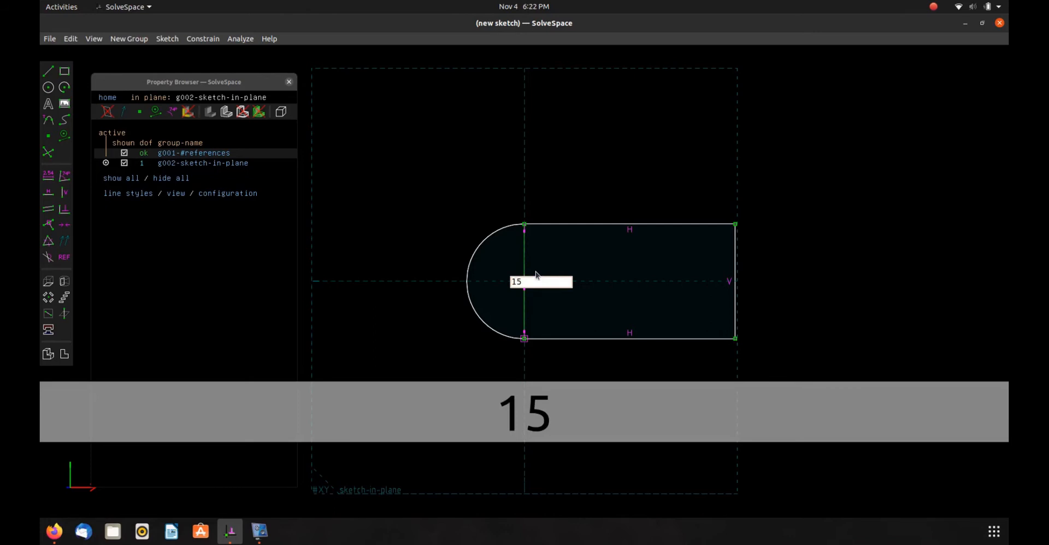
key(Return)
drag(539, 289, 420, 201)
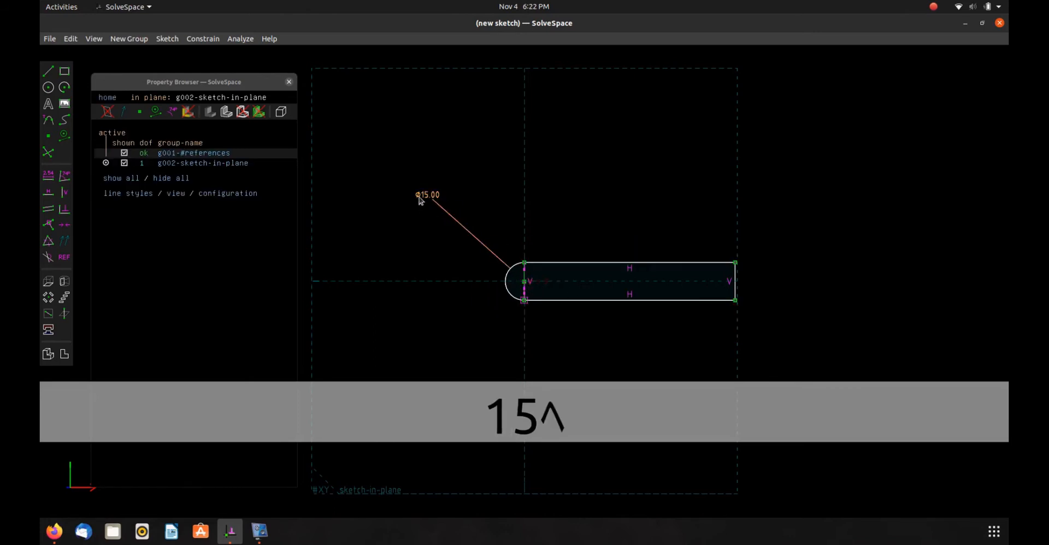
Change the arc's diameter dimension to a radius and set it to 15 mm.
click(198, 164)
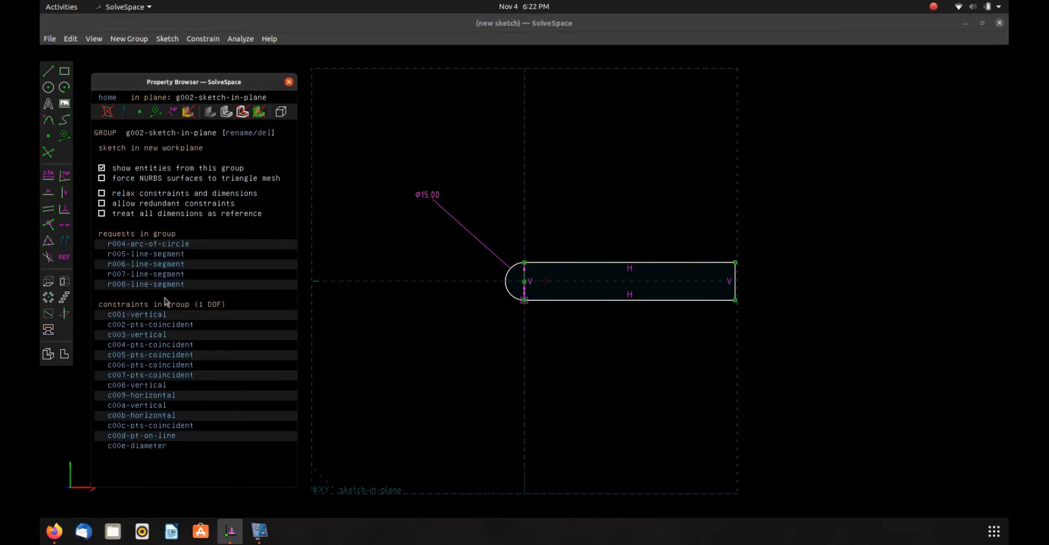
click(145, 447)
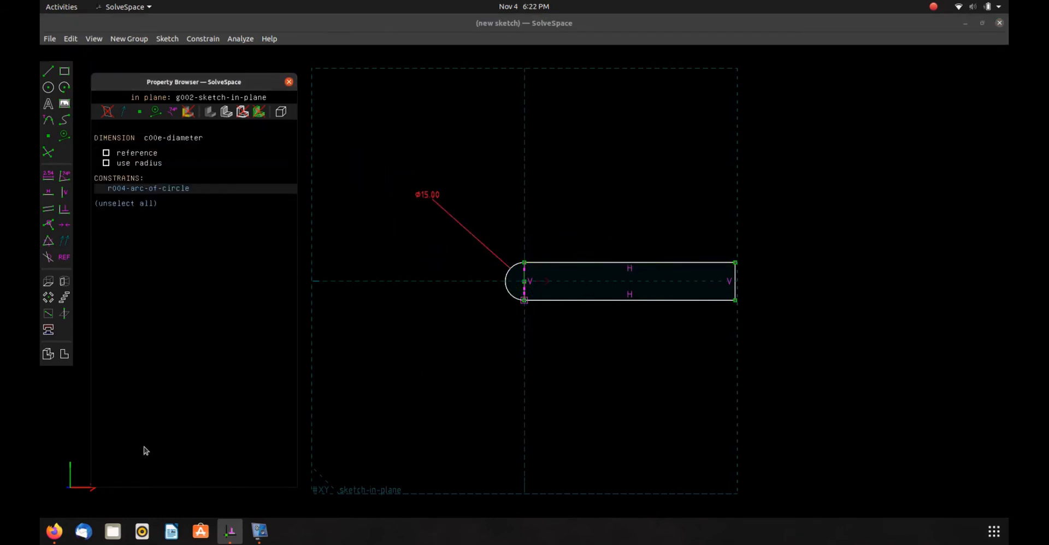
click(119, 163)
double_click(417, 195)
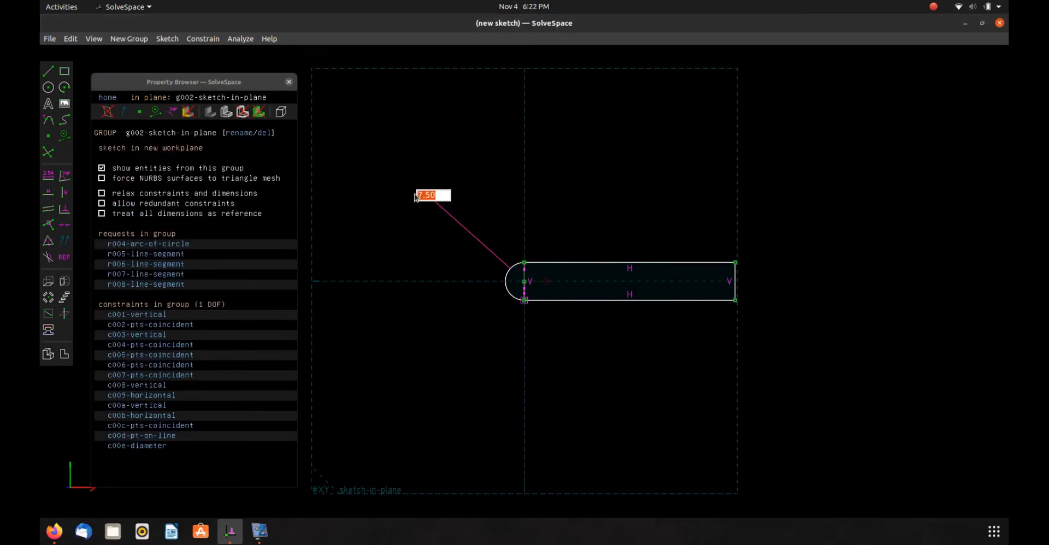
text(15)
key(Return)
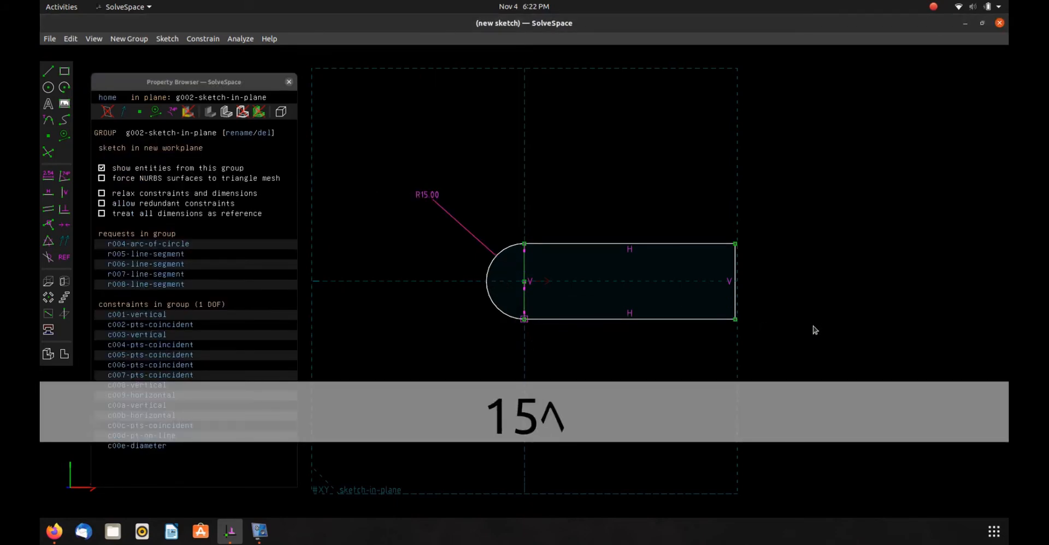
Dimension the distance from the arc's centre to the rectangle's right edge as 60 mm, per the drawing, with the label above the profile.
drag(732, 304, 671, 295)
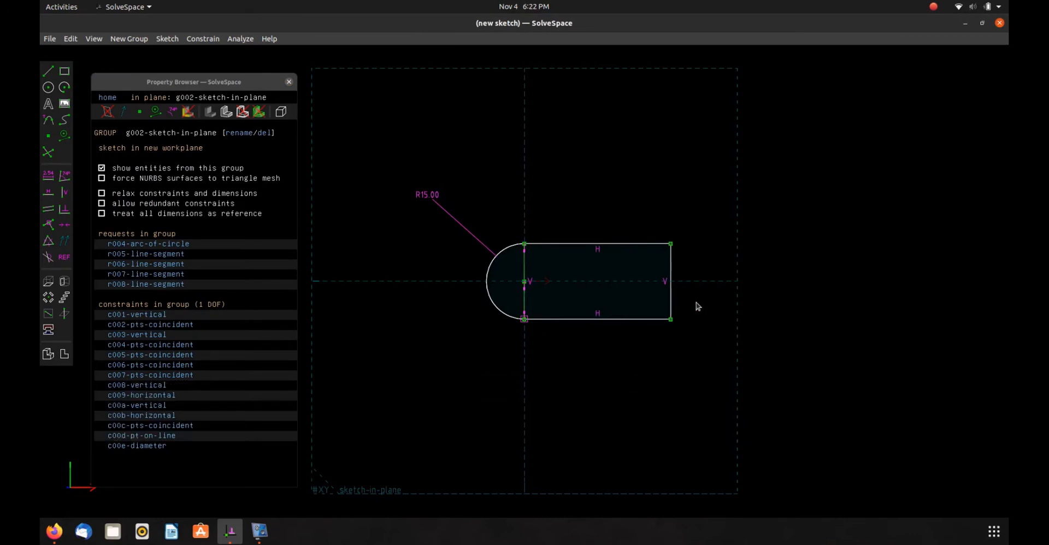
key(alt+Tab)
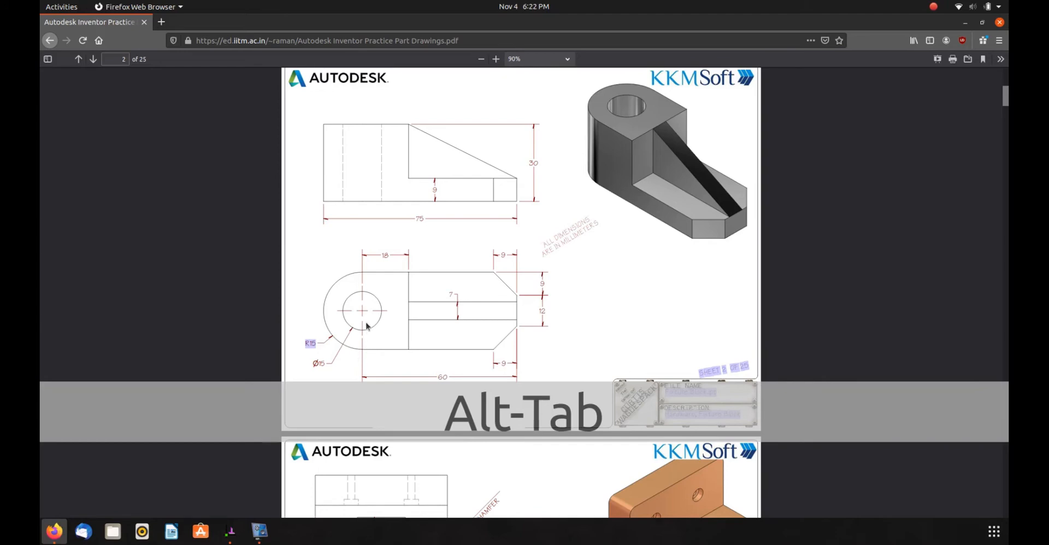
key(alt+Tab)
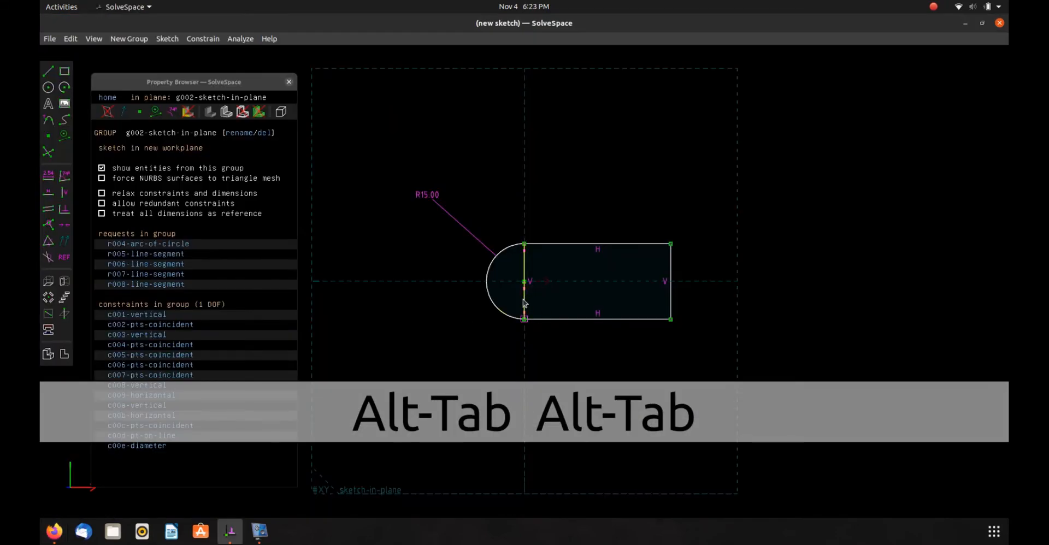
click(524, 283)
click(671, 299)
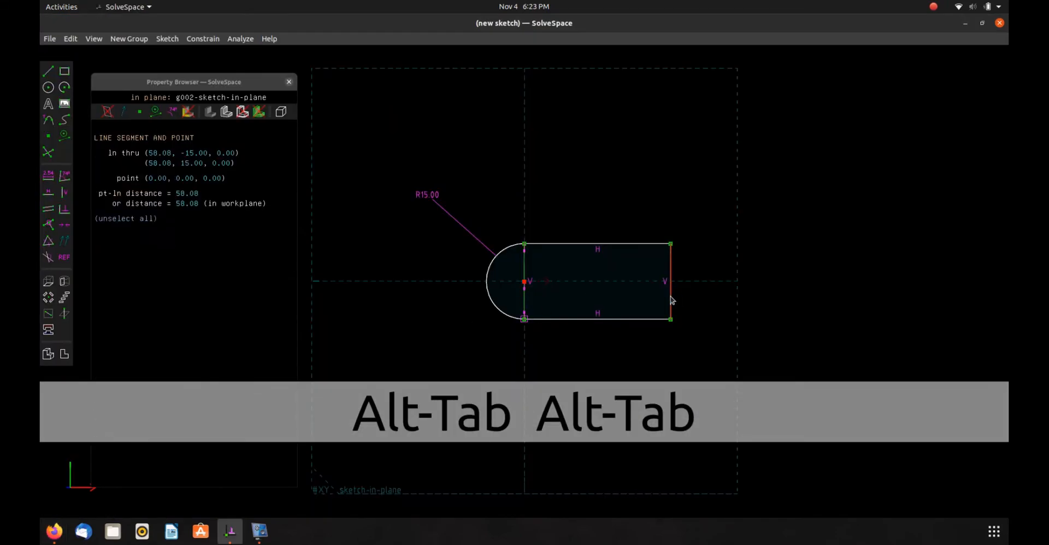
text(d60)
key(Return)
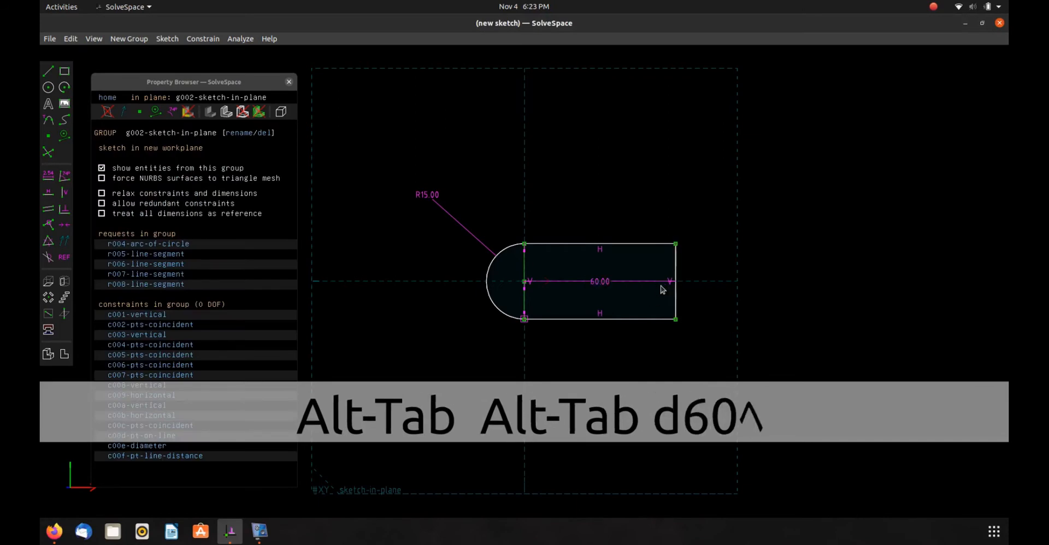
drag(613, 283, 609, 213)
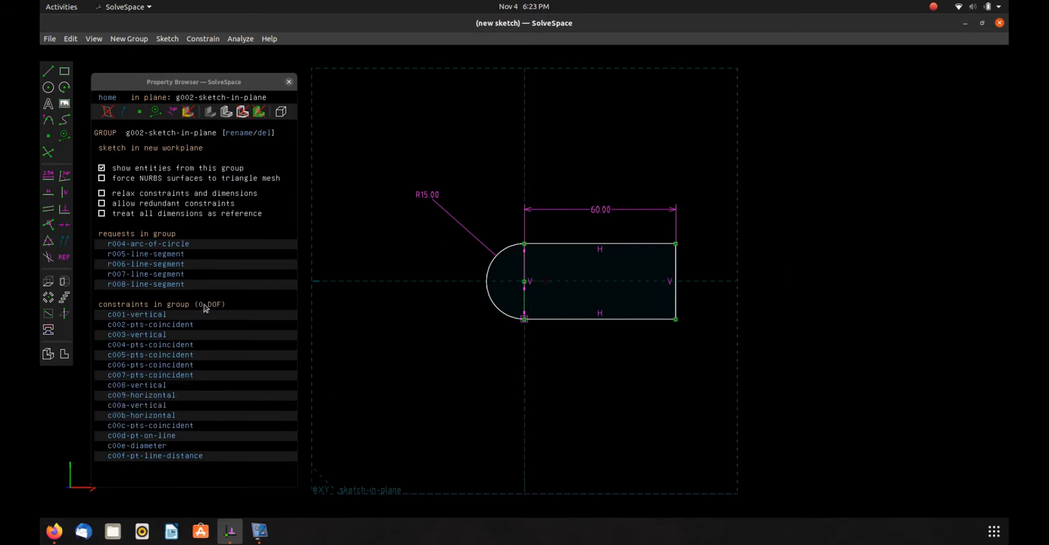
Extrude the rounded profile, dimension its height as 30 mm per the drawing, and place the label beyond the block's square end.
click(48, 281)
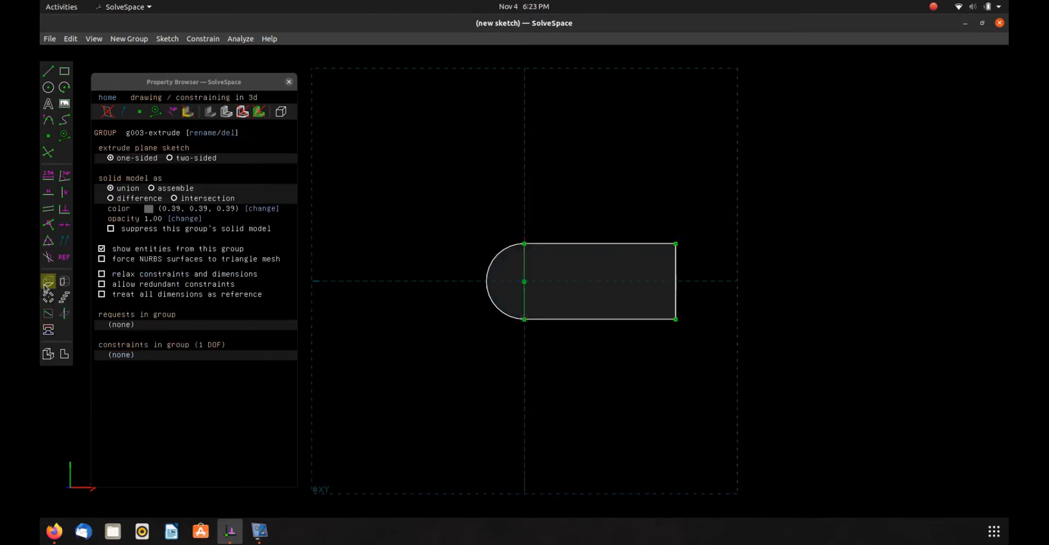
middle_drag(595, 337, 595, 296)
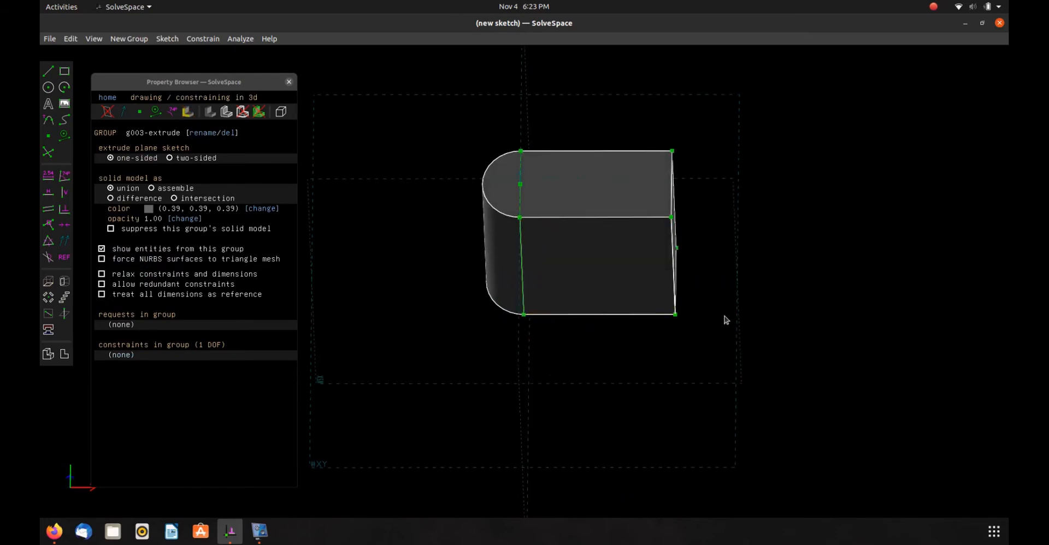
key(alt+Tab)
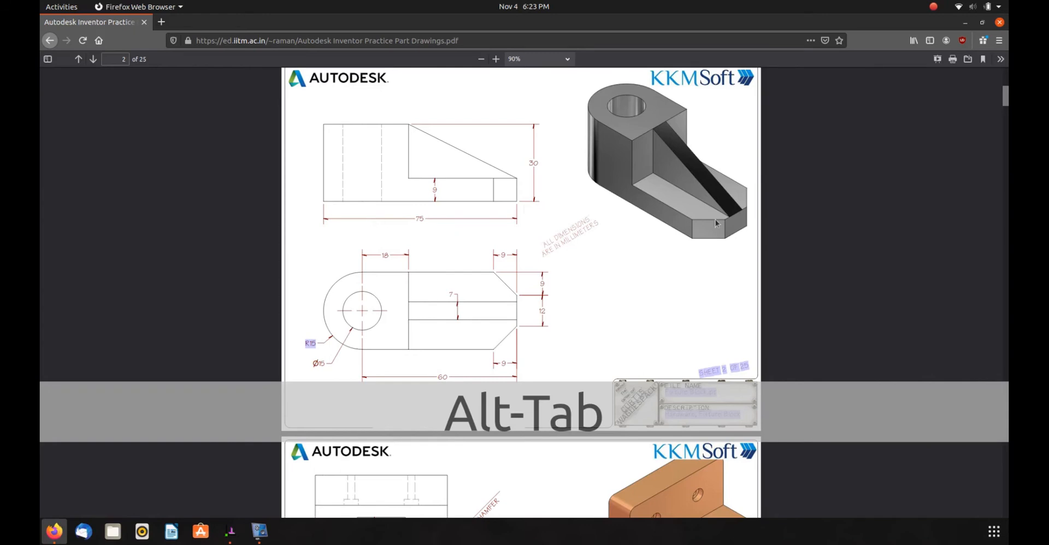
key(alt+Tab)
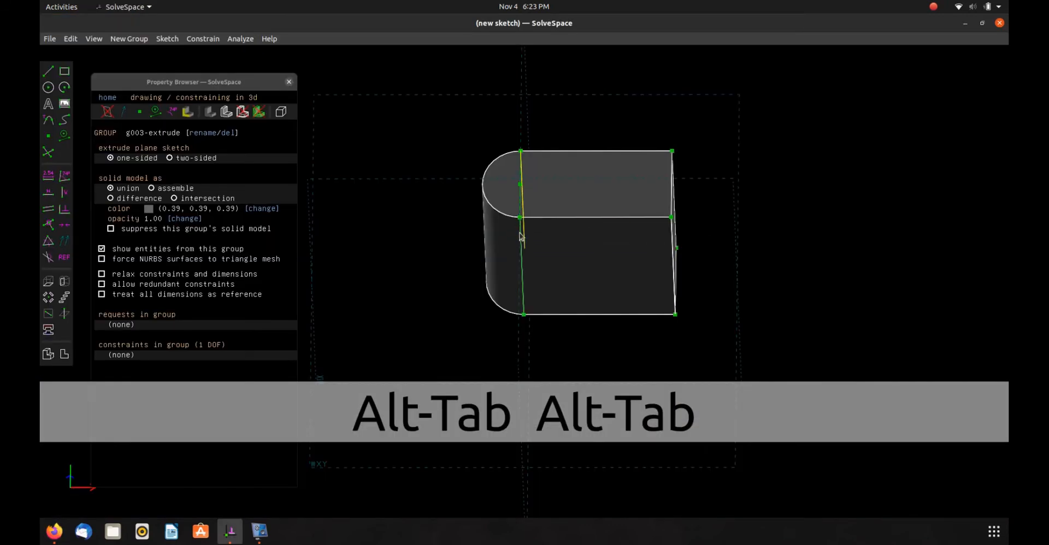
middle_drag(554, 266, 670, 241)
click(670, 241)
text(d)
text(30)
key(Return)
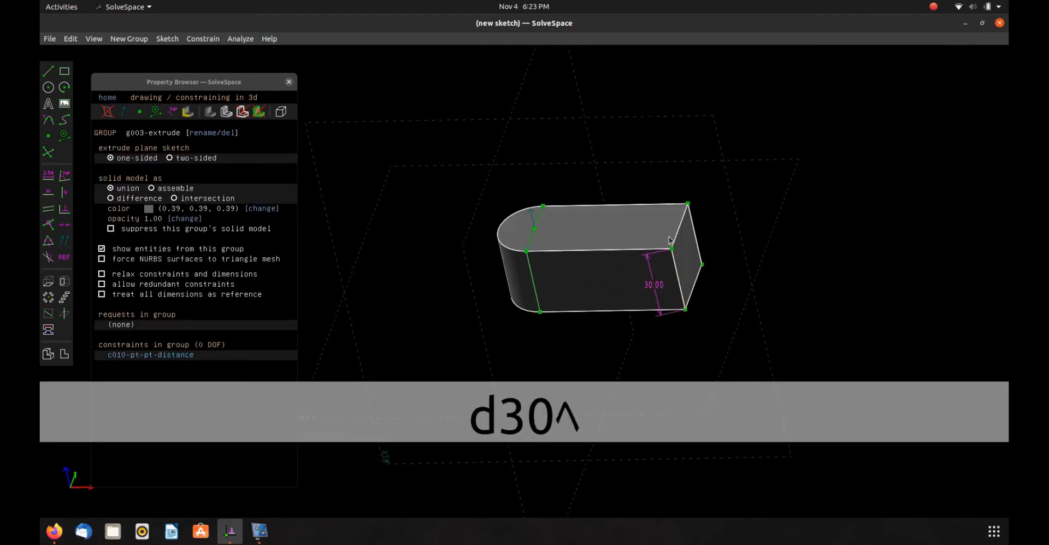
click(655, 290)
drag(654, 291, 701, 287)
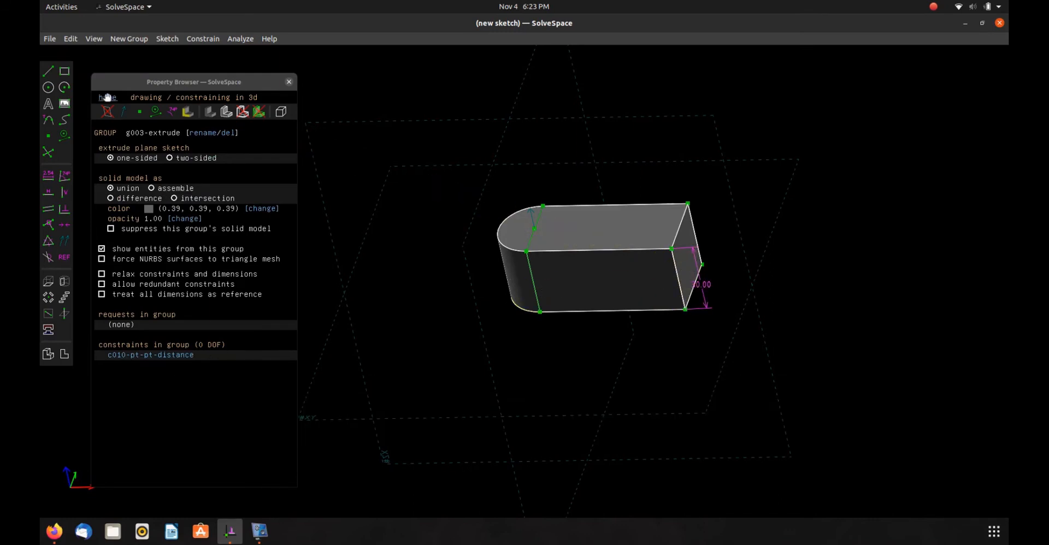
Create a sketch in a new workplane on the block's flat long side, anchored at the upper corner of its square end.
key(Tab)
right_drag(503, 323, 405, 331)
middle_drag(406, 331, 435, 335)
scroll(452, 295, up, 2)
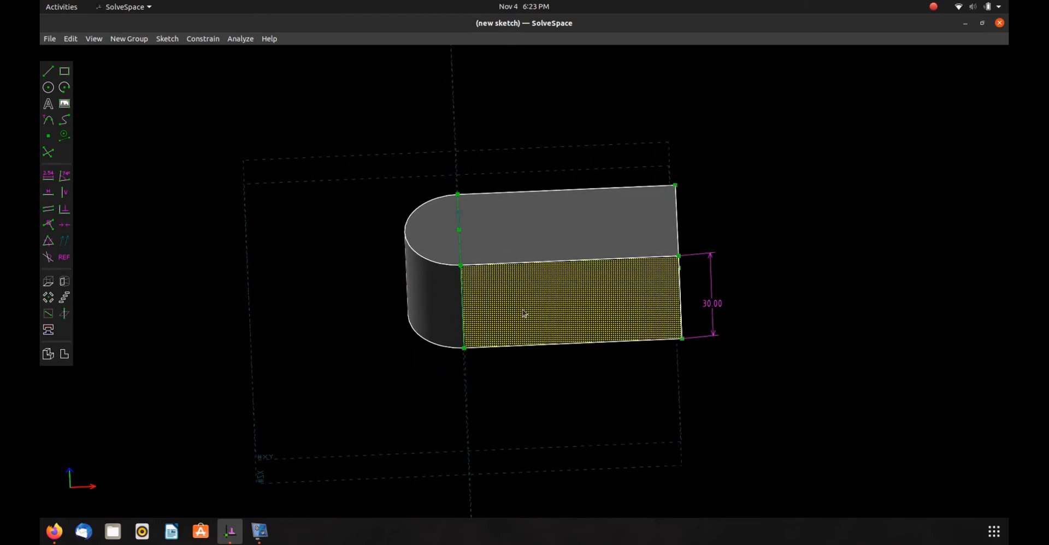
key(alt+Tab)
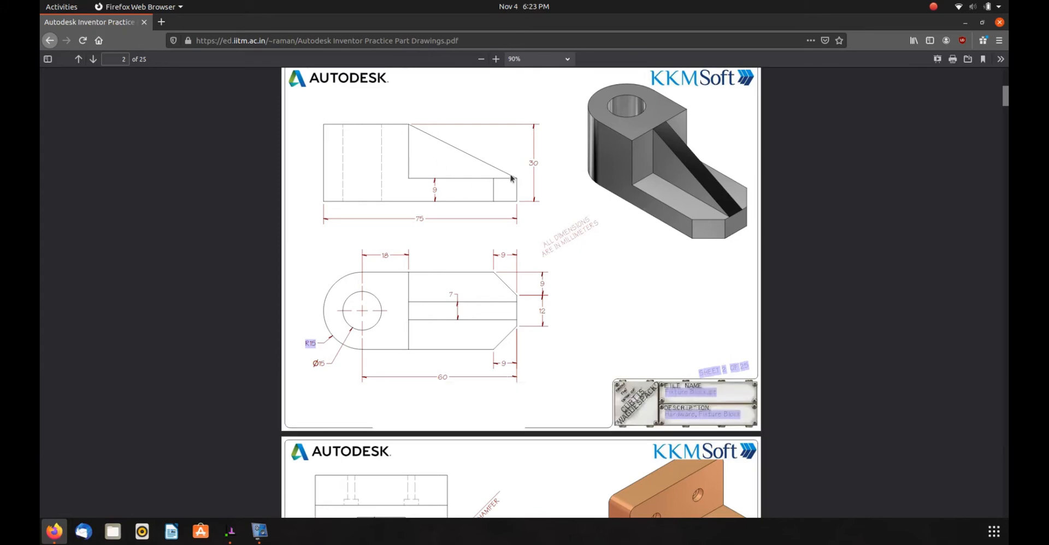
key(alt+Tab)
click(536, 262)
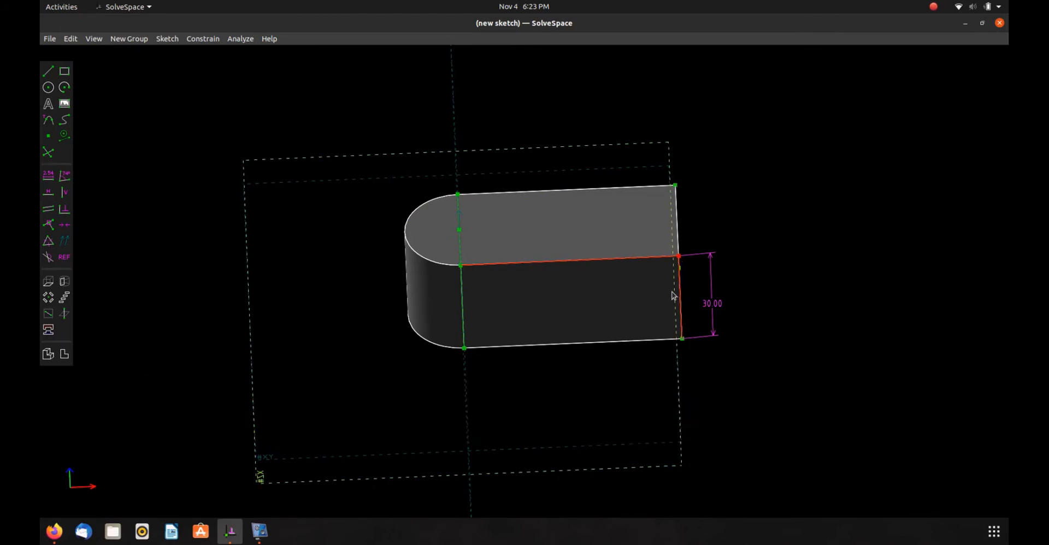
key(w)
Draw a rectangle about 34 mm wide from the side face's upper square-end corner and set its lower edge 9 mm above the base.
click(64, 71)
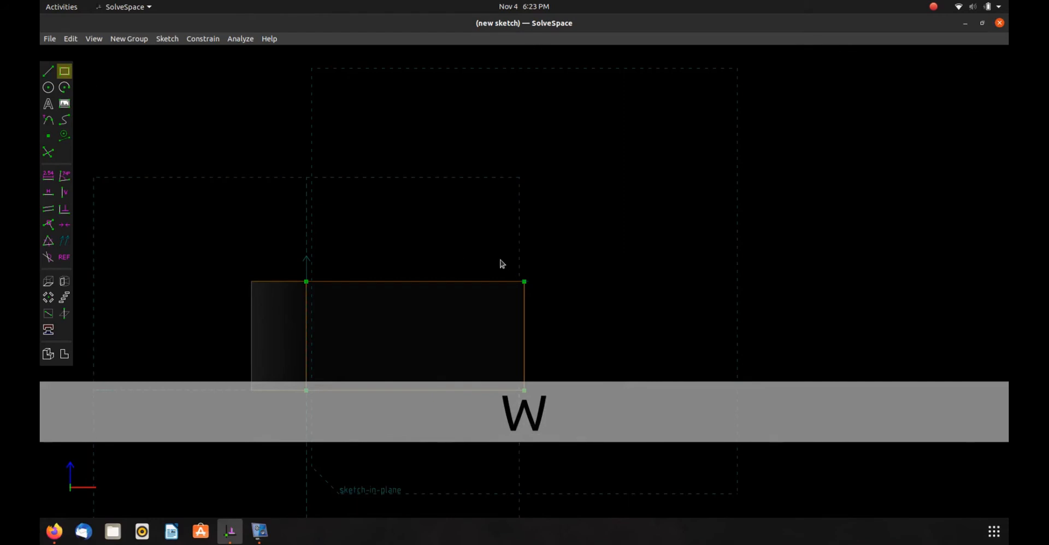
mouse_move(524, 282)
mouse_down()
mouse_move(470, 338)
mouse_move(403, 363)
mouse_up()
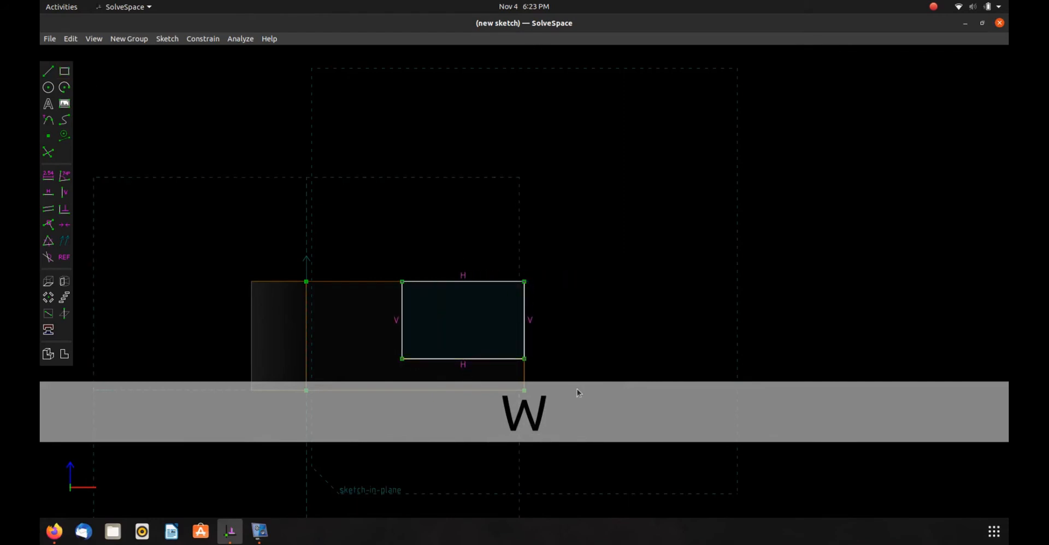
mouse_move(252, 303)
middle_down()
mouse_move(304, 216)
mouse_move(366, 208)
middle_up()
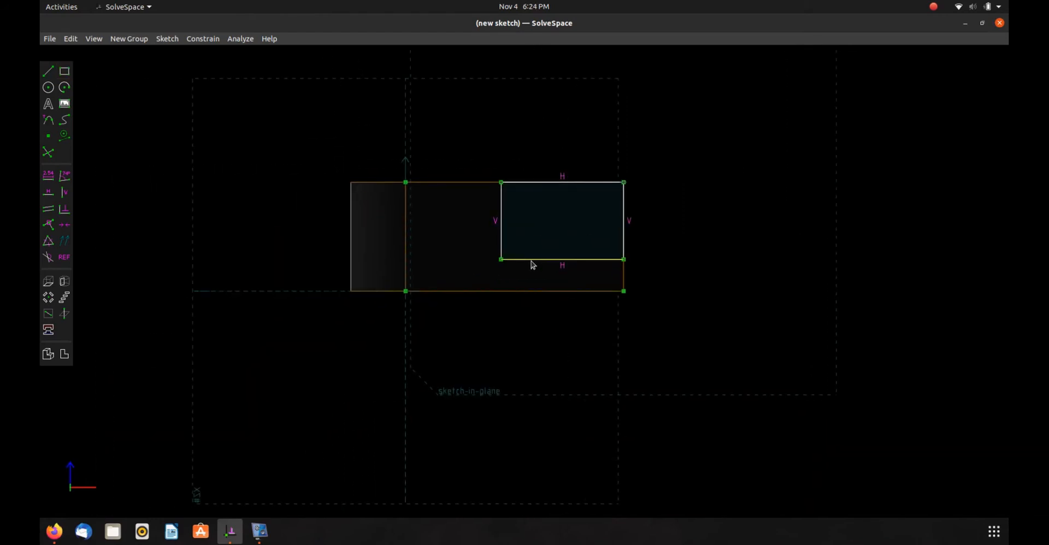
click(500, 259)
click(509, 292)
key(d)
text(9.0)
key(Return)
Check the step length in the drawing, set the rectangle's width to 60-18 mm, place the label above it and check the remaining degrees of freedom.
key(alt+Tab)
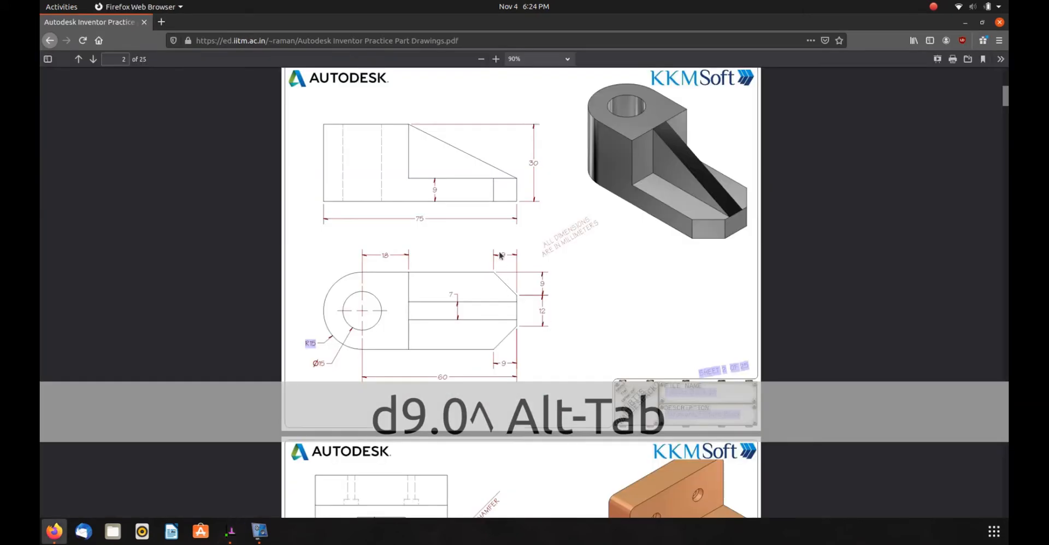
key(alt+Tab)
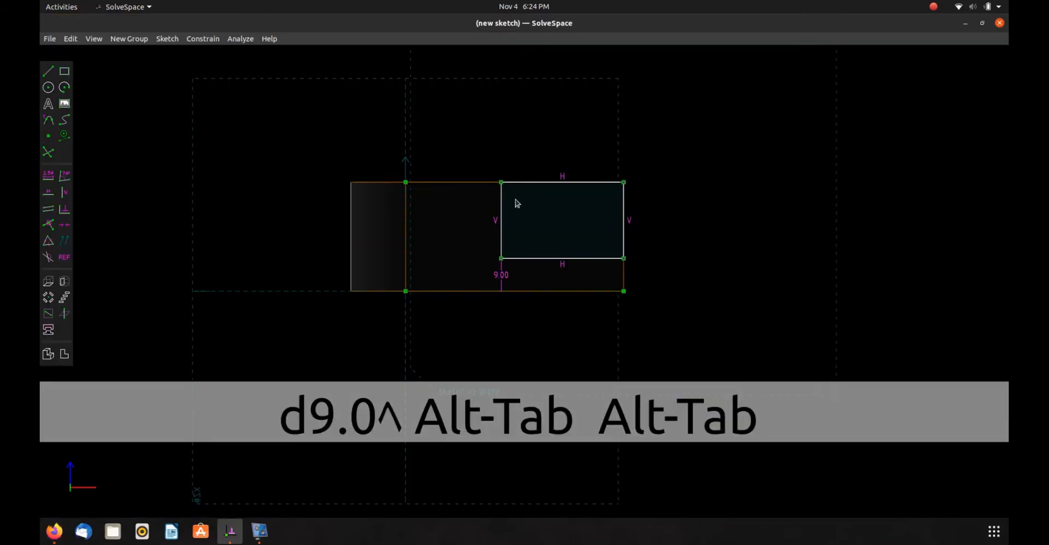
key(alt+Tab)
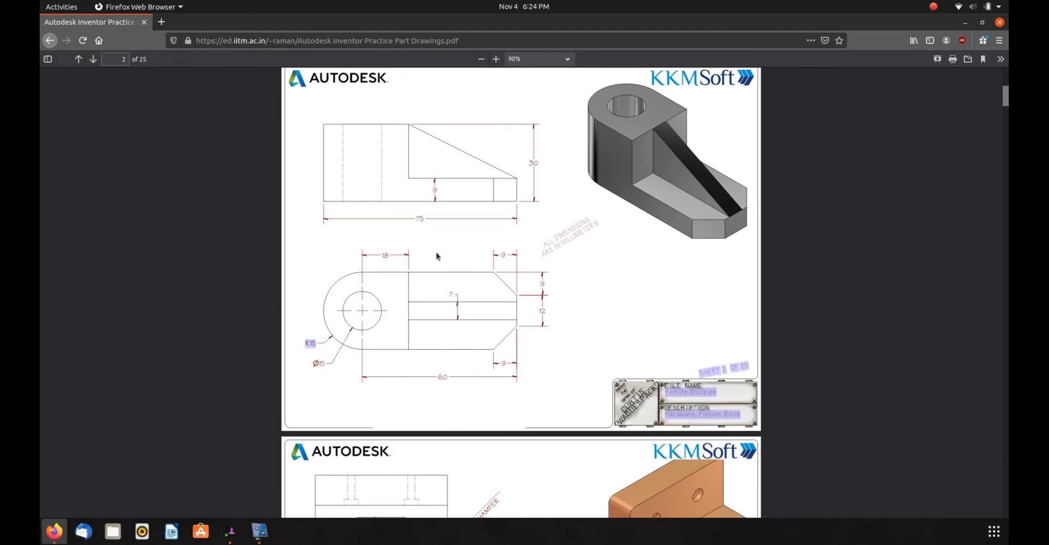
key(alt+Tab)
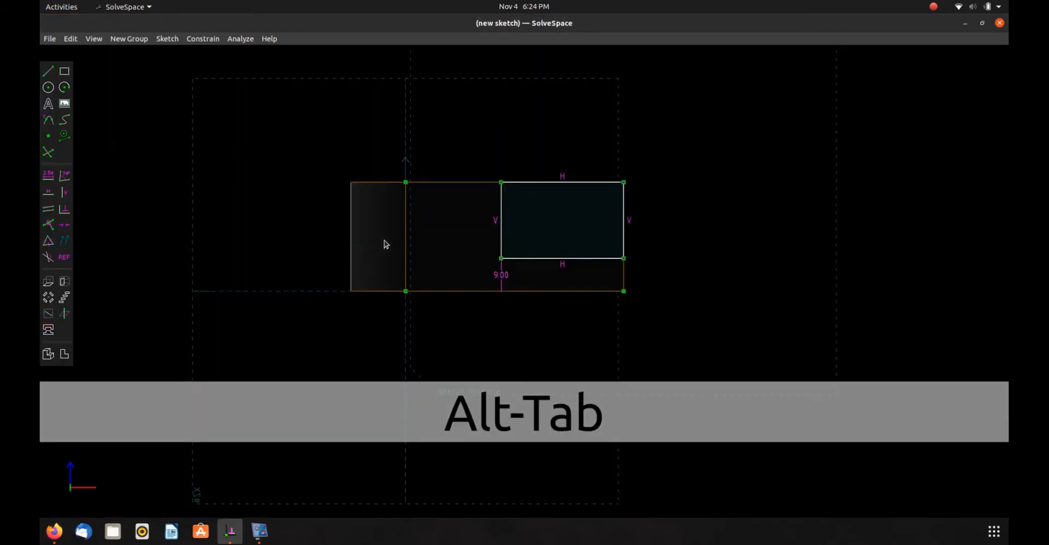
click(545, 183)
key(d)
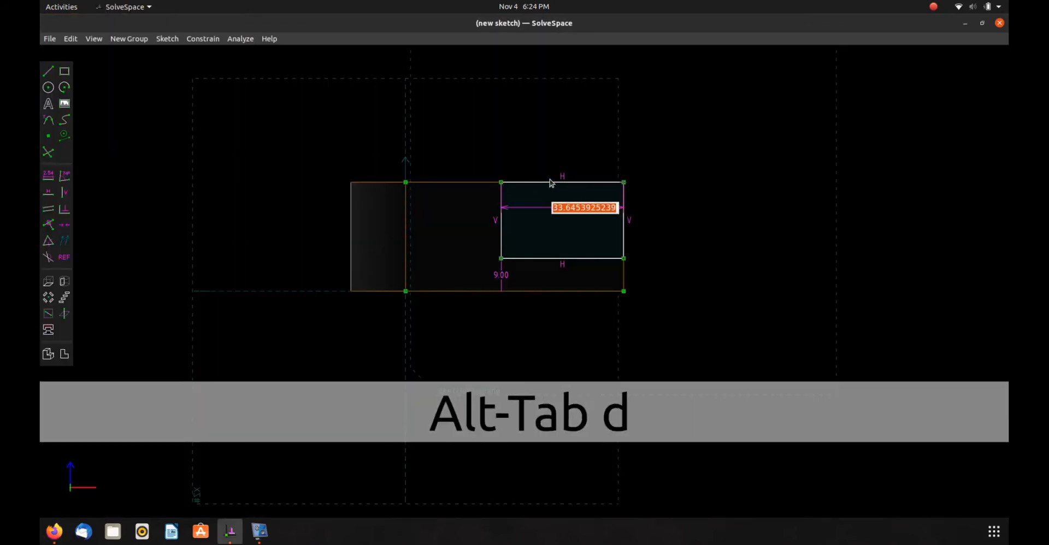
text(60-18)
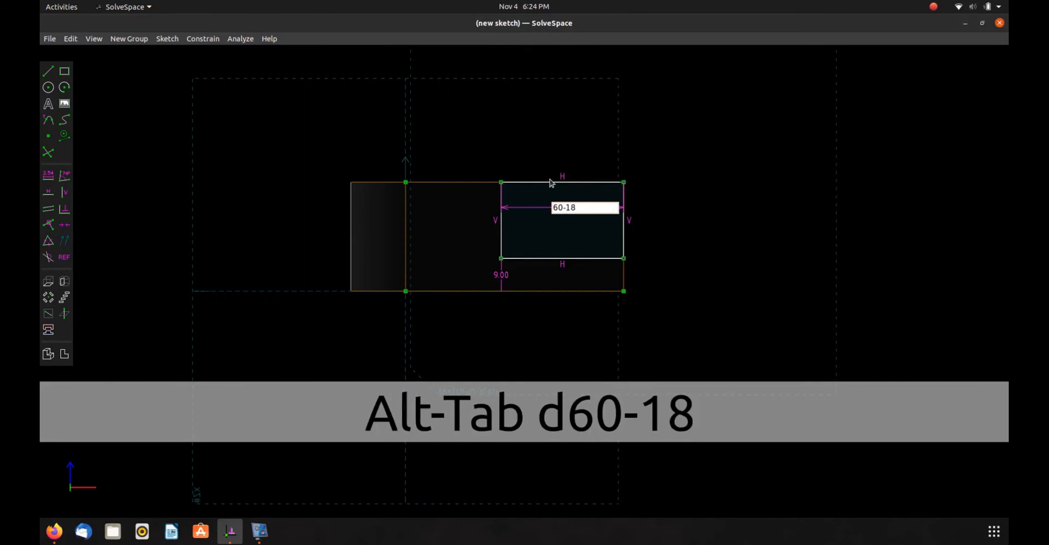
key(Return)
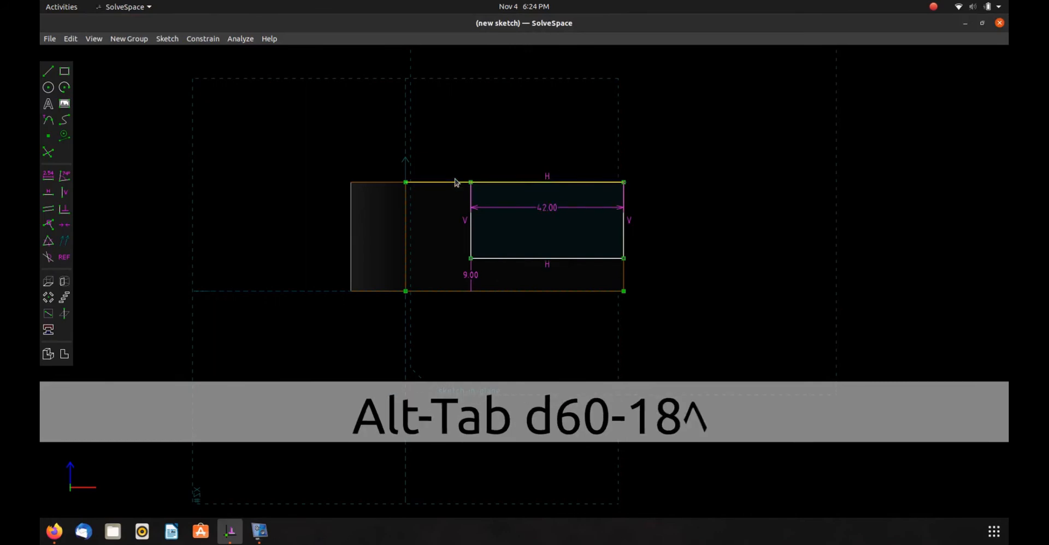
drag(535, 207, 537, 152)
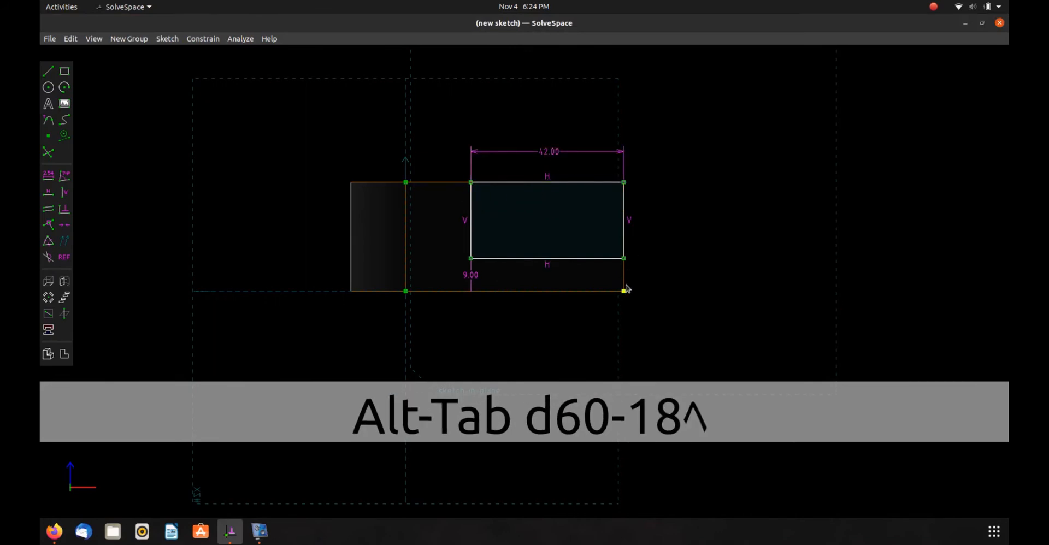
key(Tab)
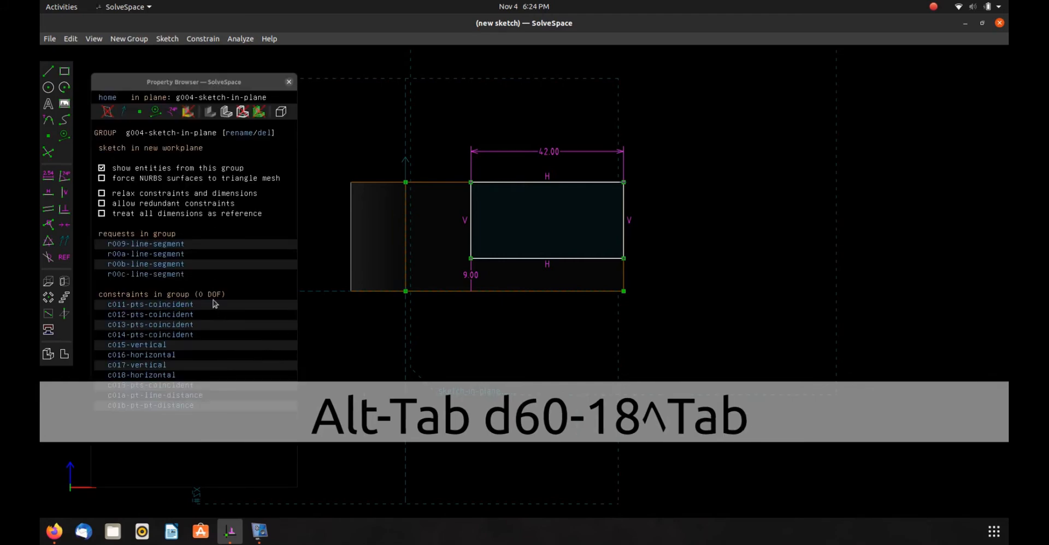
key(Tab)
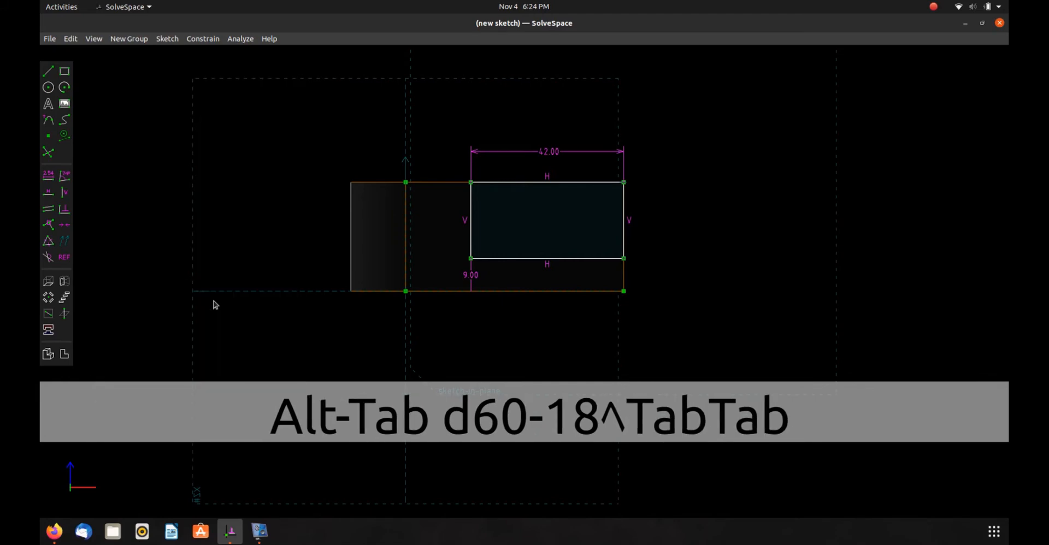
Extrude the rectangle as a difference and constrain the extrusion's far corner onto the block's opposite side face.
click(48, 281)
key(Tab)
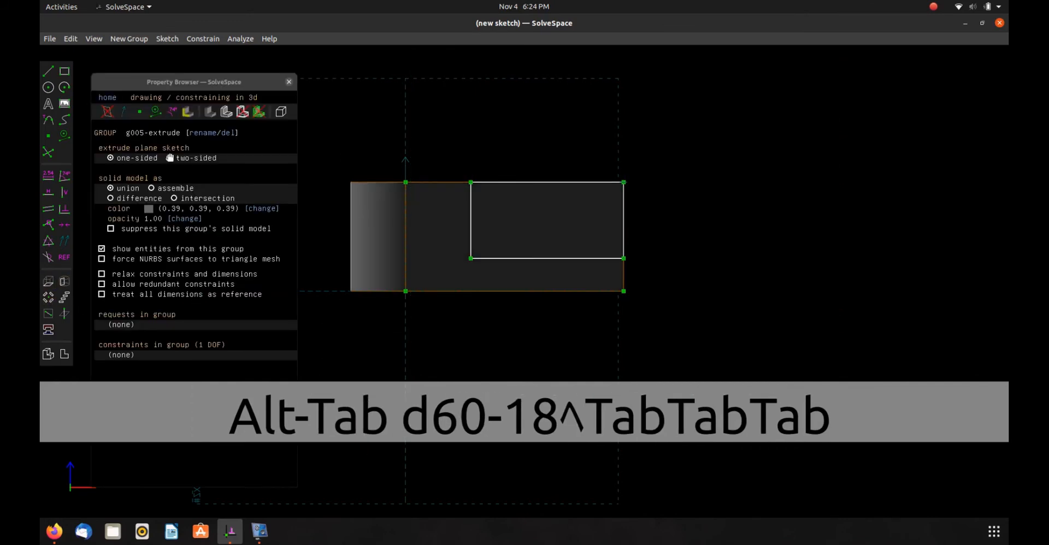
click(126, 201)
middle_drag(508, 273, 413, 314)
click(664, 225)
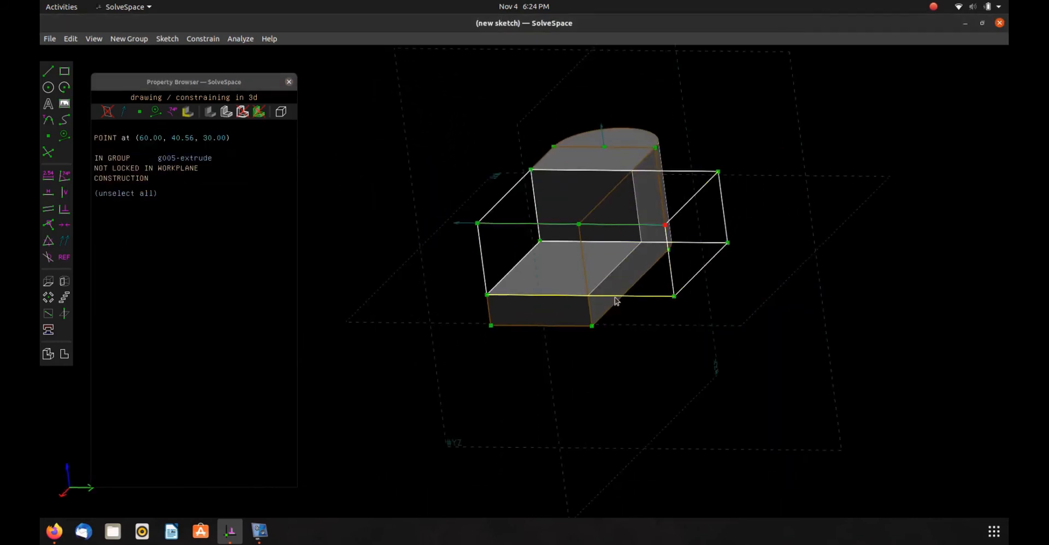
click(599, 311)
key(o)
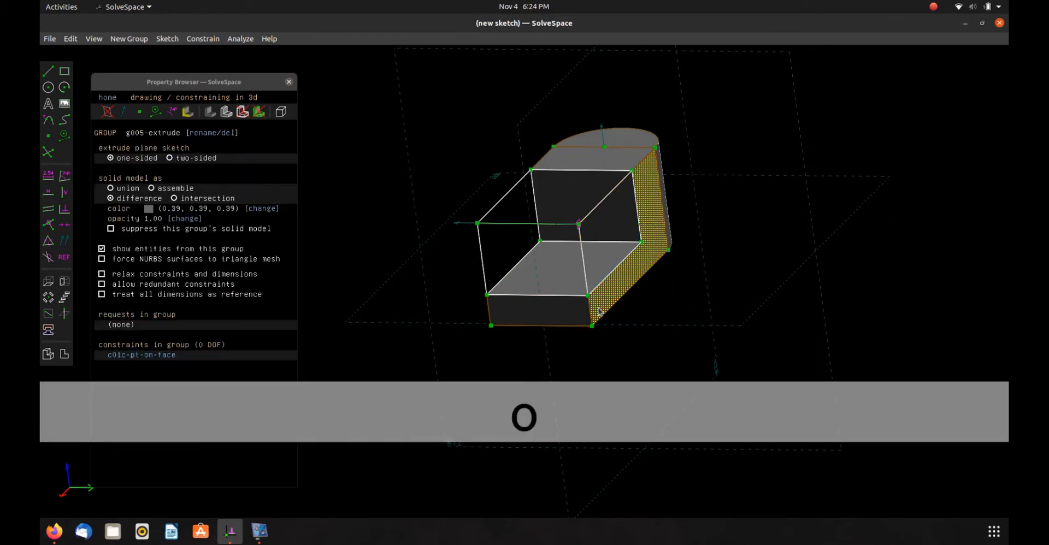
Inspect the stepped cut and create a sketch in a new workplane on the ZX reference plane for the rib.
middle_drag(599, 311, 483, 328)
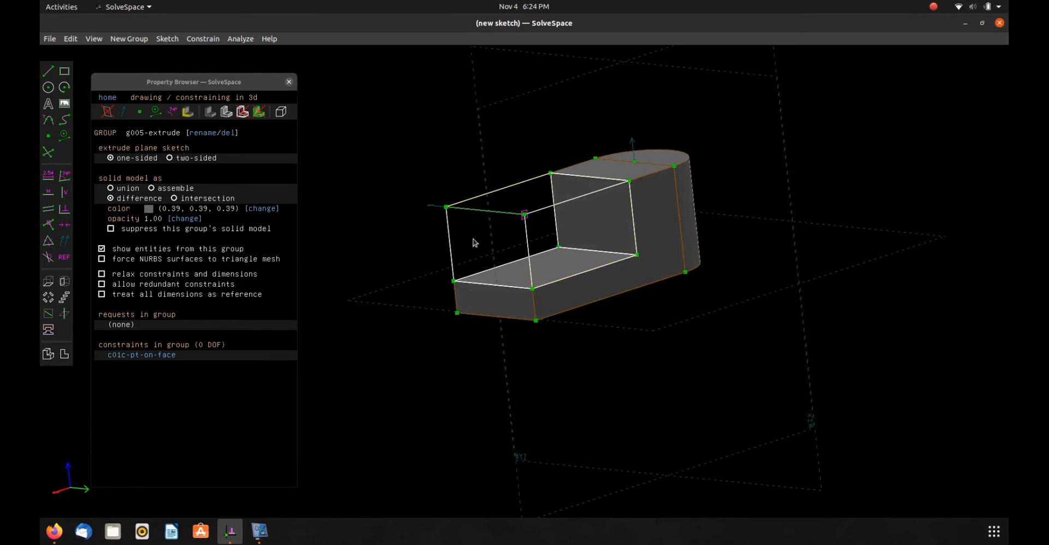
middle_drag(501, 274, 475, 318)
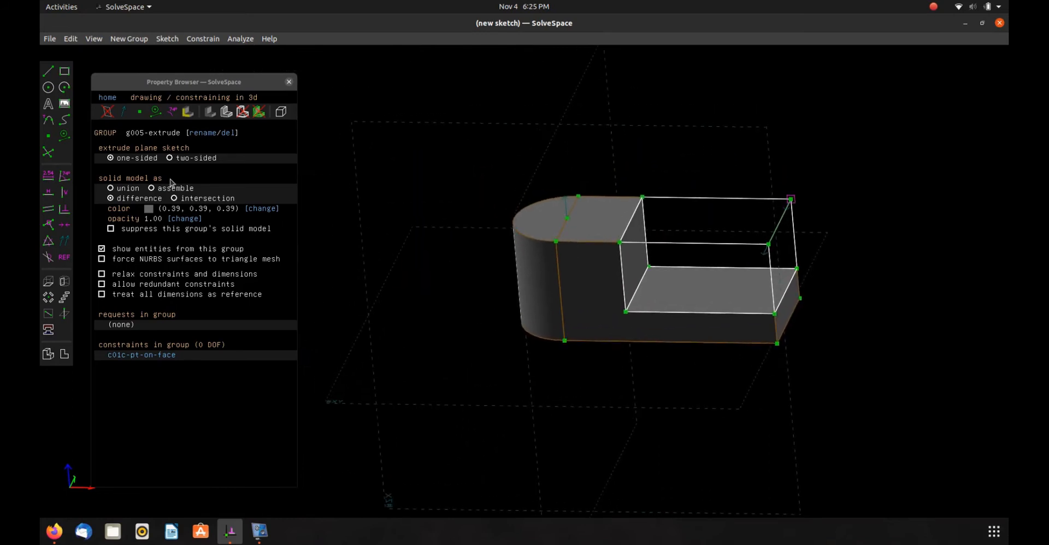
key(Tab)
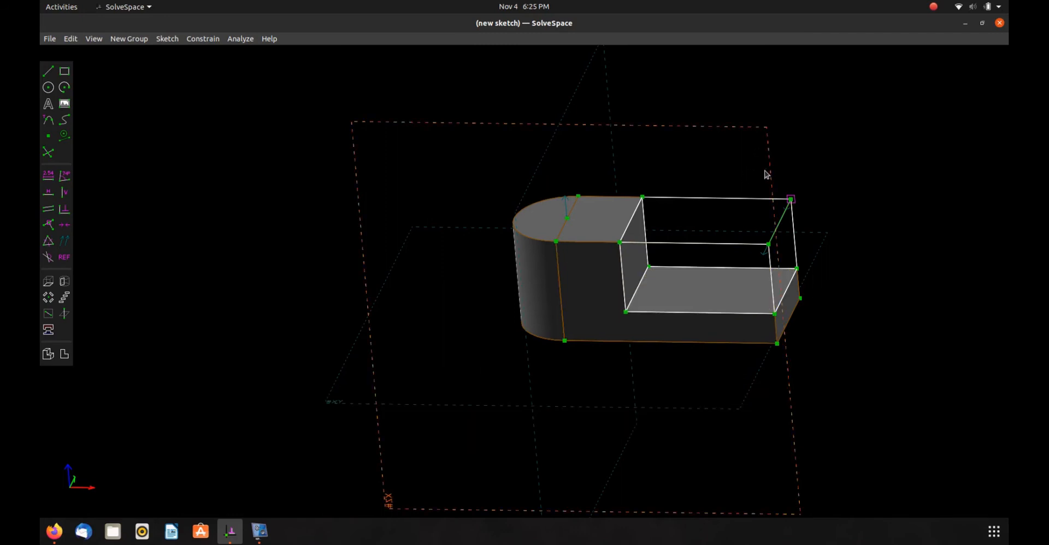
key(w)
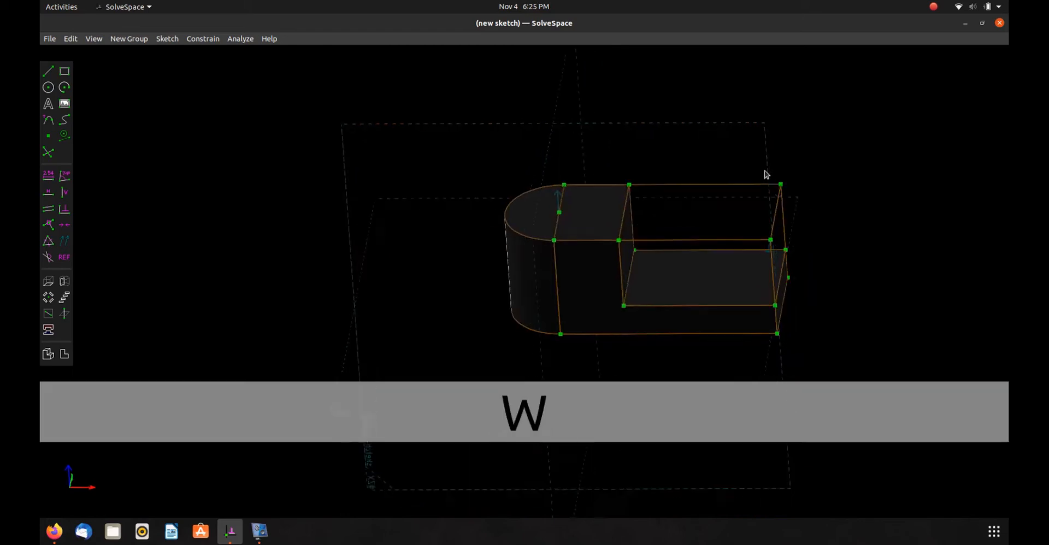
Draw a closed triangular rib profile joining the upper step corner, the inner step corner and the ledge's outer end, and check its degrees of freedom.
click(48, 71)
click(633, 218)
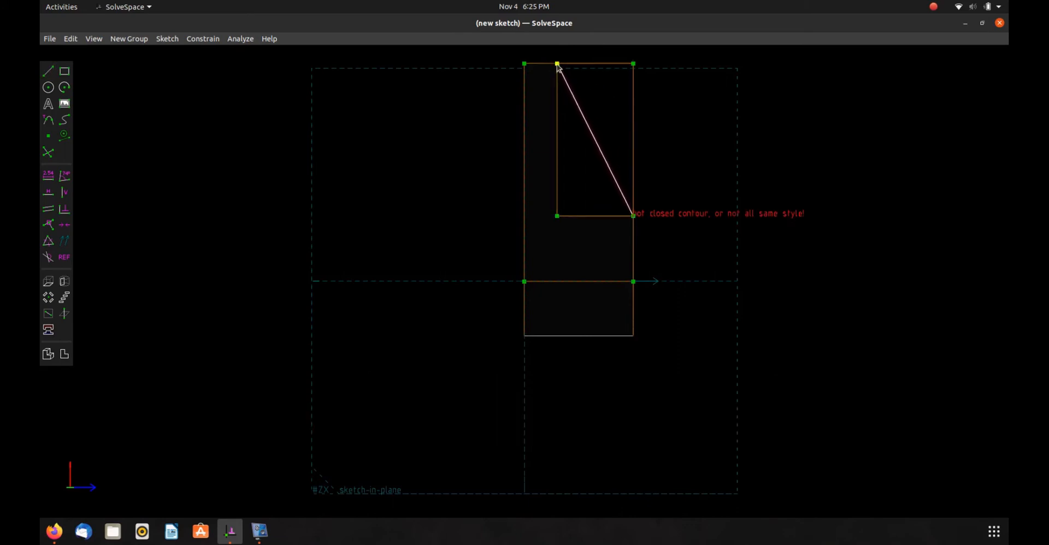
key(s)
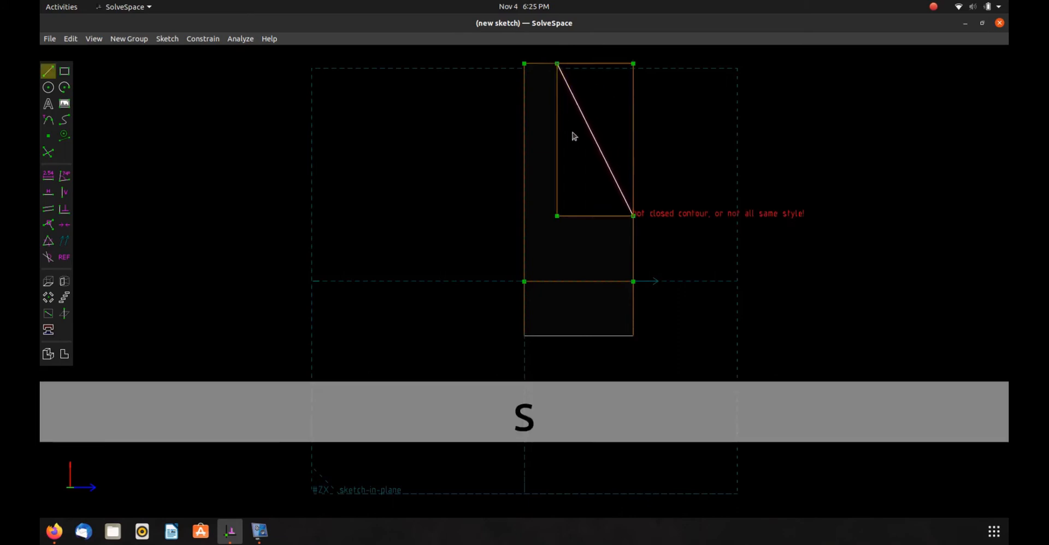
click(557, 65)
click(557, 217)
key(s)
click(557, 217)
click(633, 217)
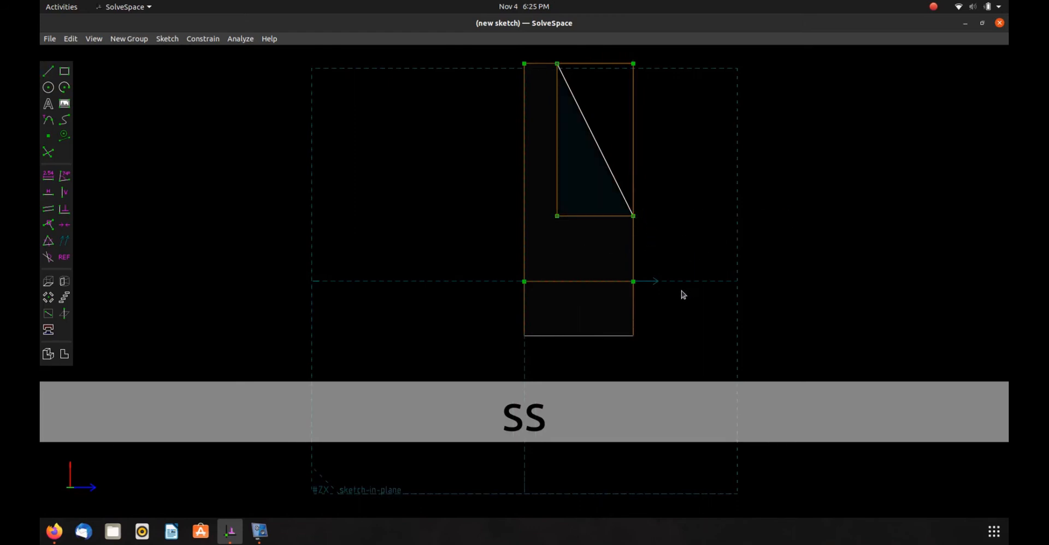
key(Tab)
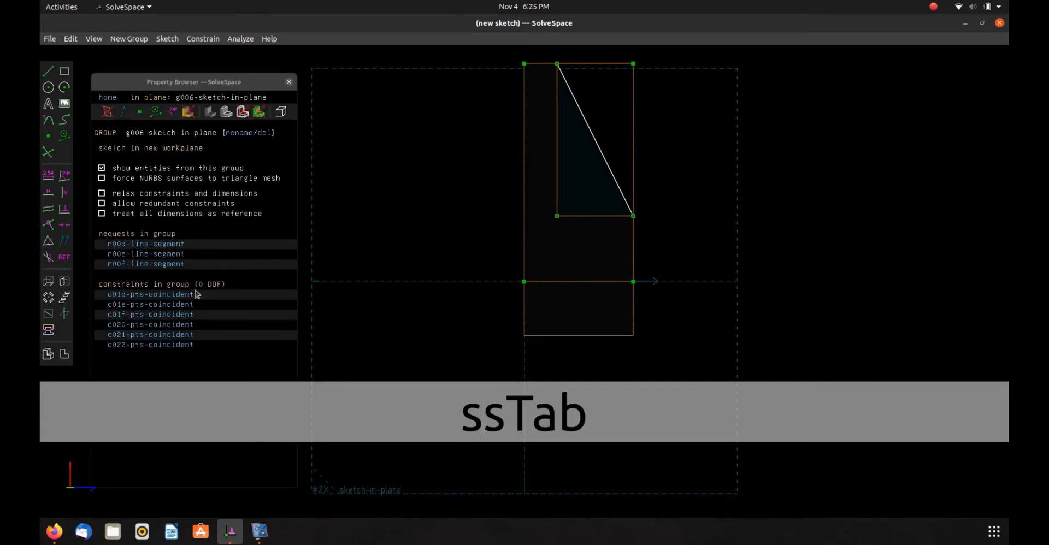
key(Tab)
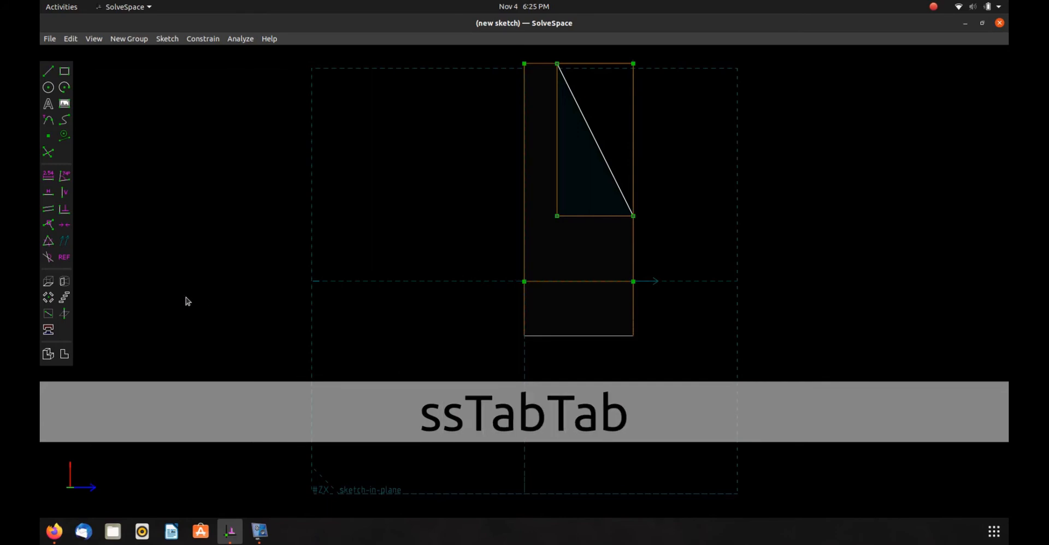
Extrude the triangular rib profile as a two-sided extrusion.
key(shift+x)
middle_drag(625, 282, 424, 281)
key(Tab)
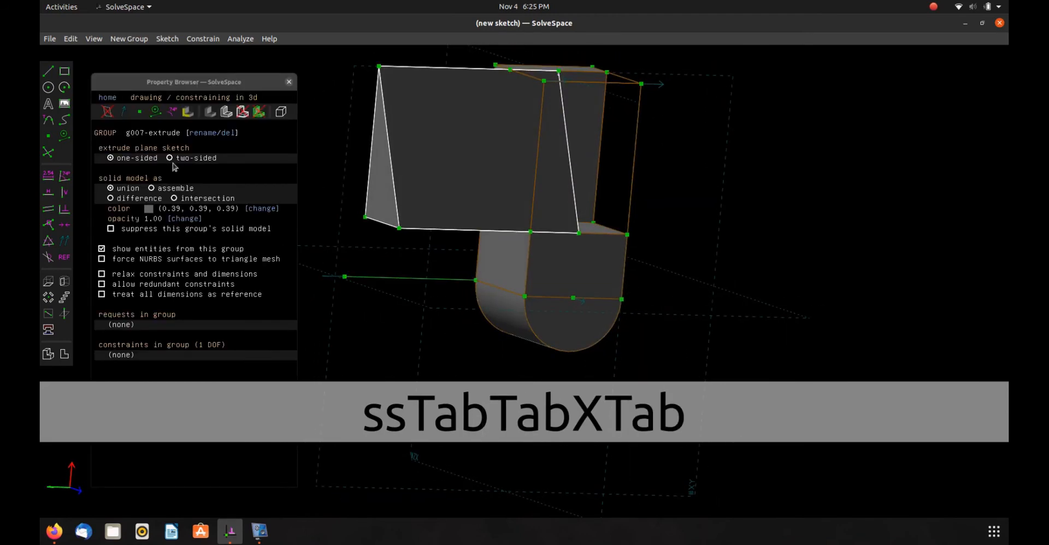
click(186, 158)
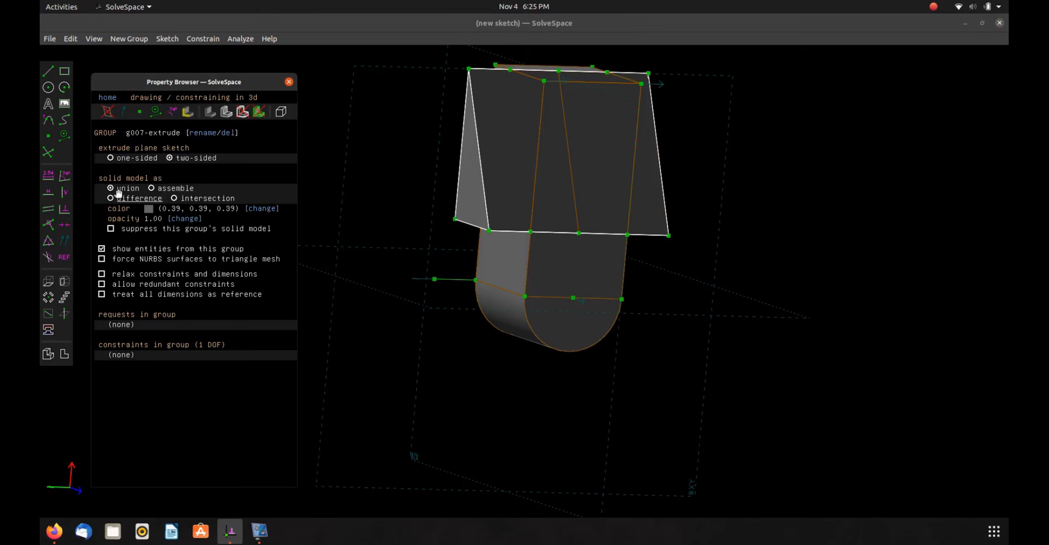
Dimension the rib extrusion's width, look up the rib thickness in the practice drawing, and set the width to 7 mm.
click(511, 236)
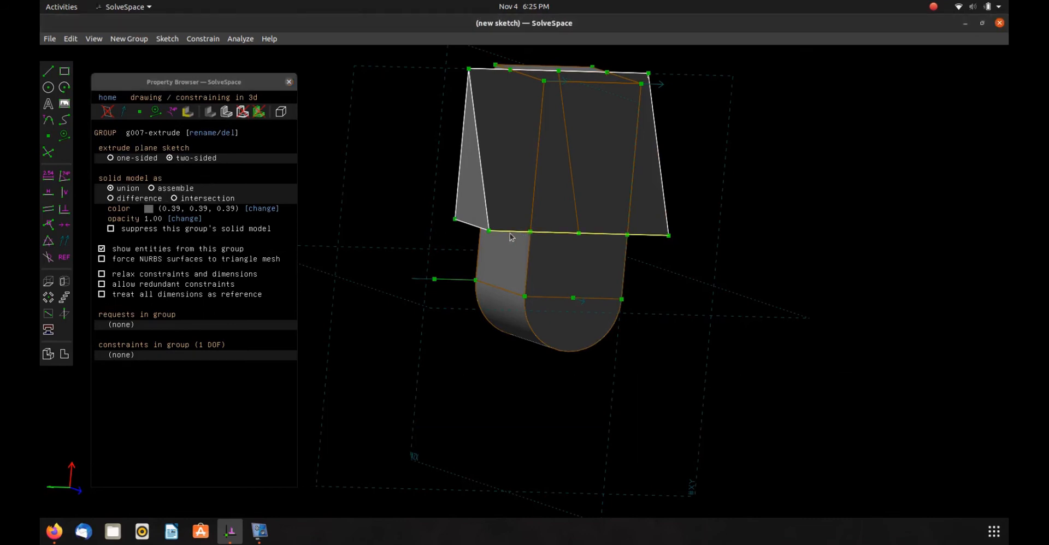
key(d)
key(alt+Tab)
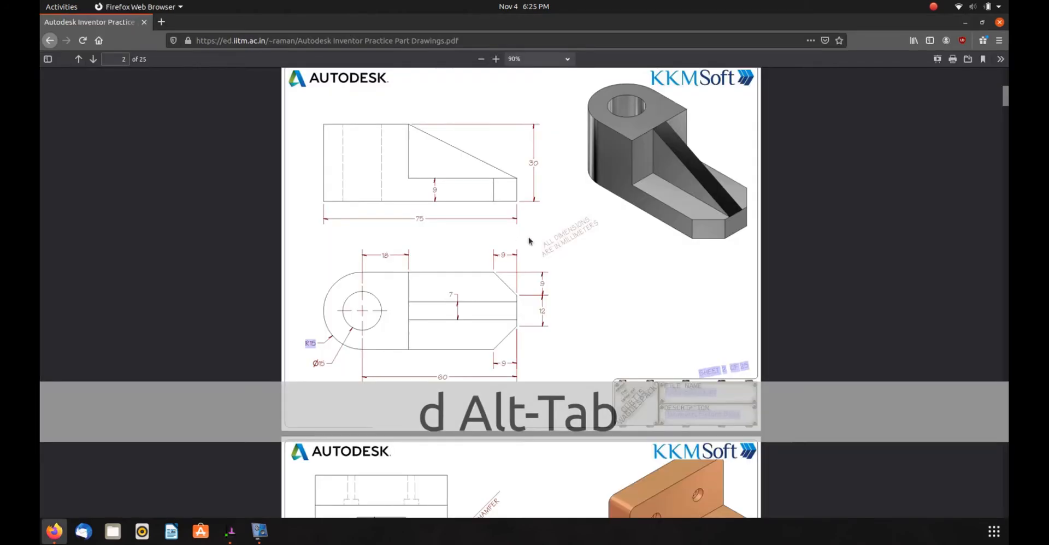
click(450, 294)
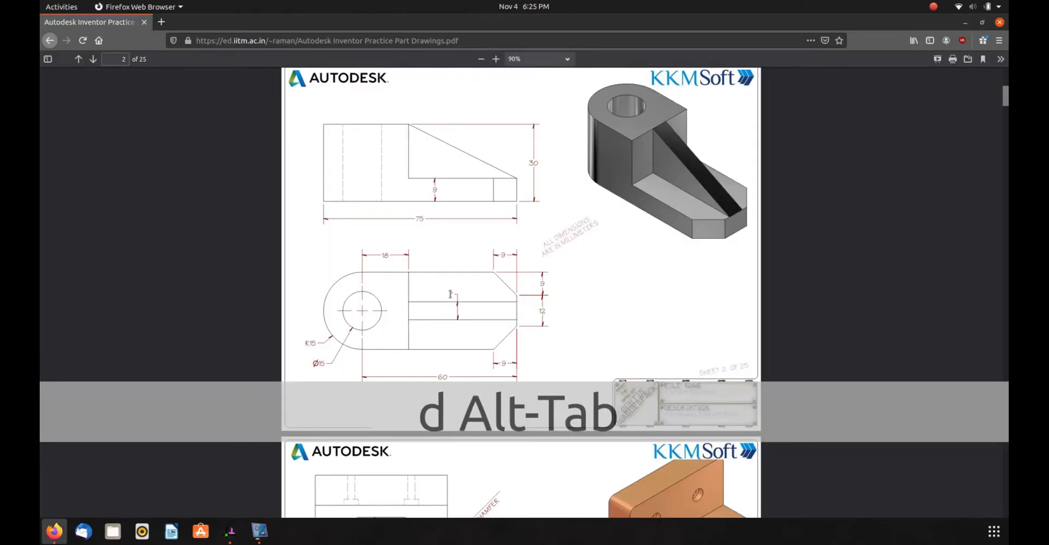
key(alt+Tab)
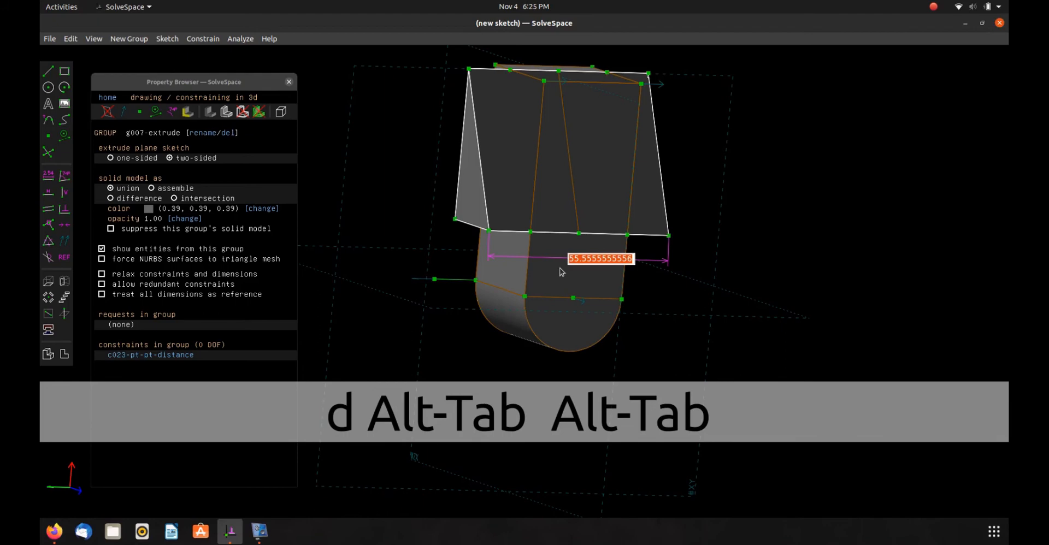
text(7.0)
key(Return)
Create a sketch in a new workplane on the block's top face, using the corner point and two edges where the rounded end begins.
middle_drag(512, 242, 468, 225)
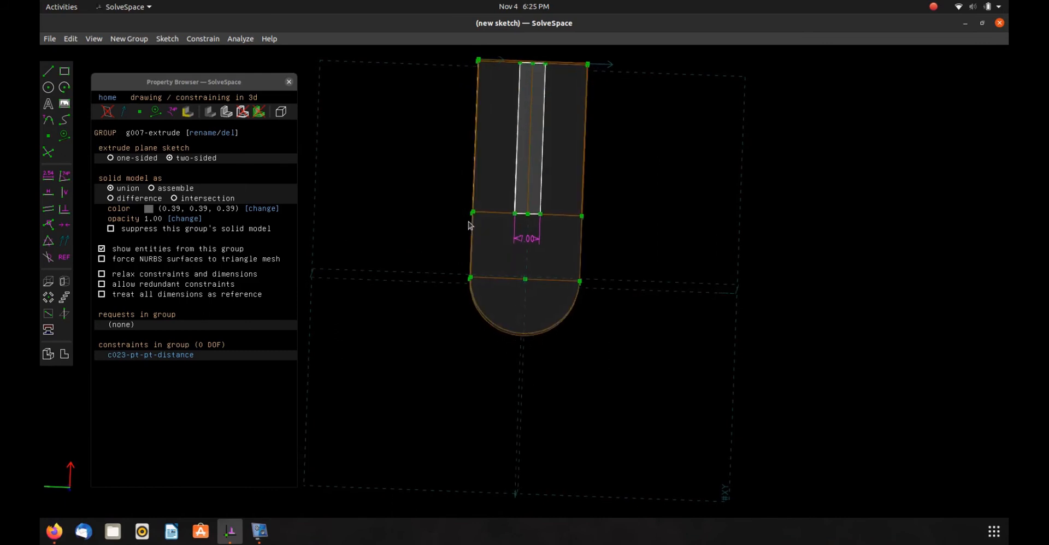
middle_drag(454, 307, 440, 323)
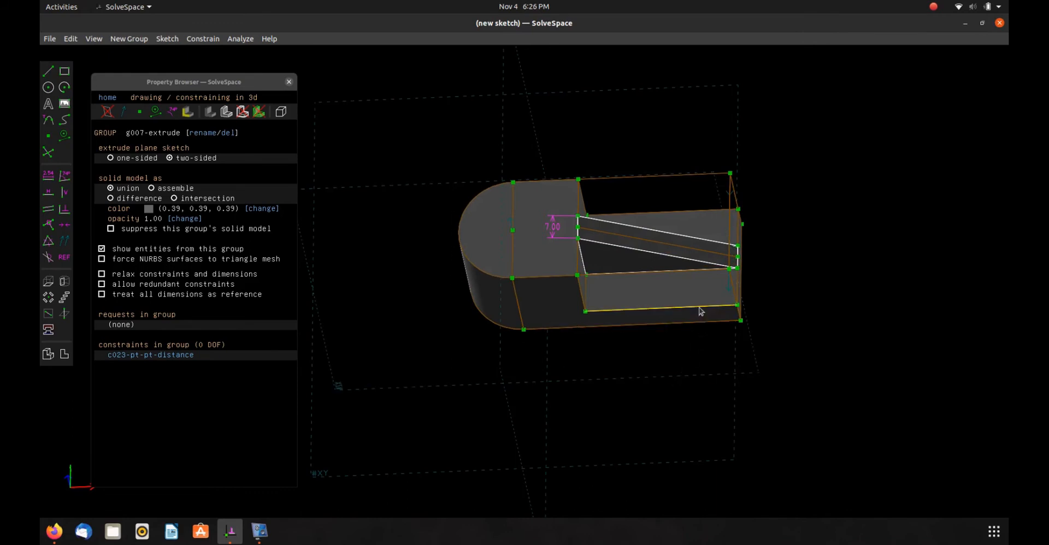
click(543, 281)
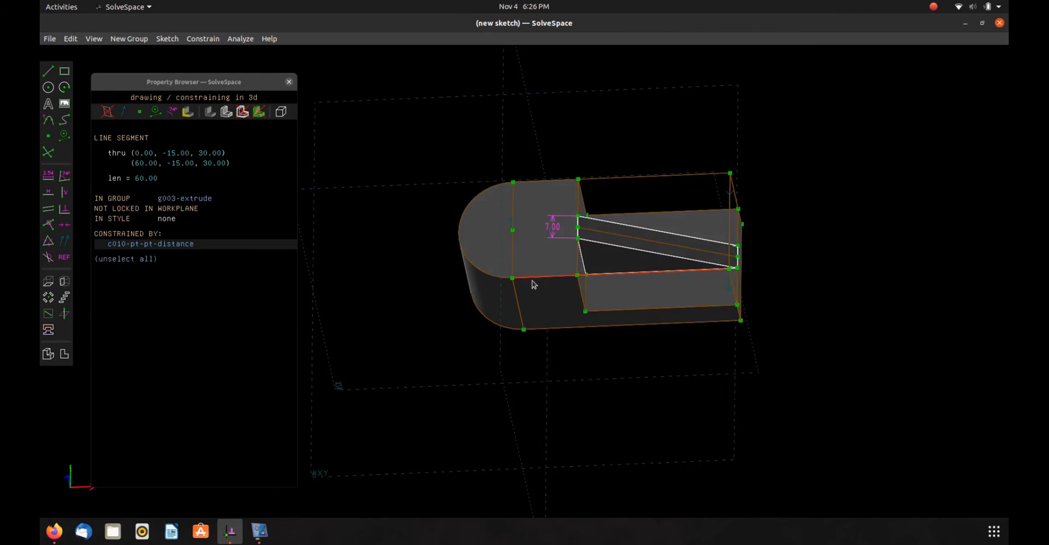
click(512, 278)
click(513, 265)
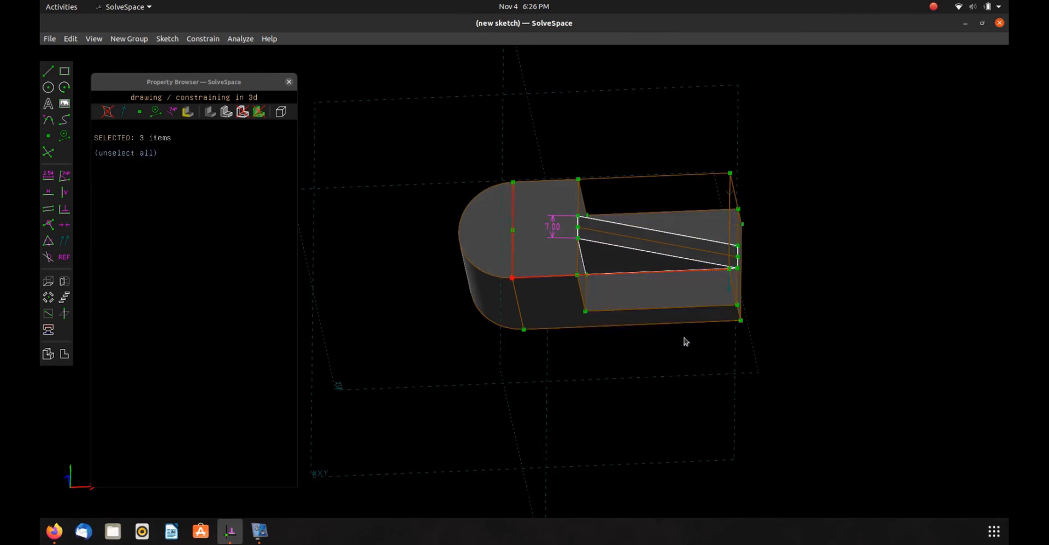
key(shift+w)
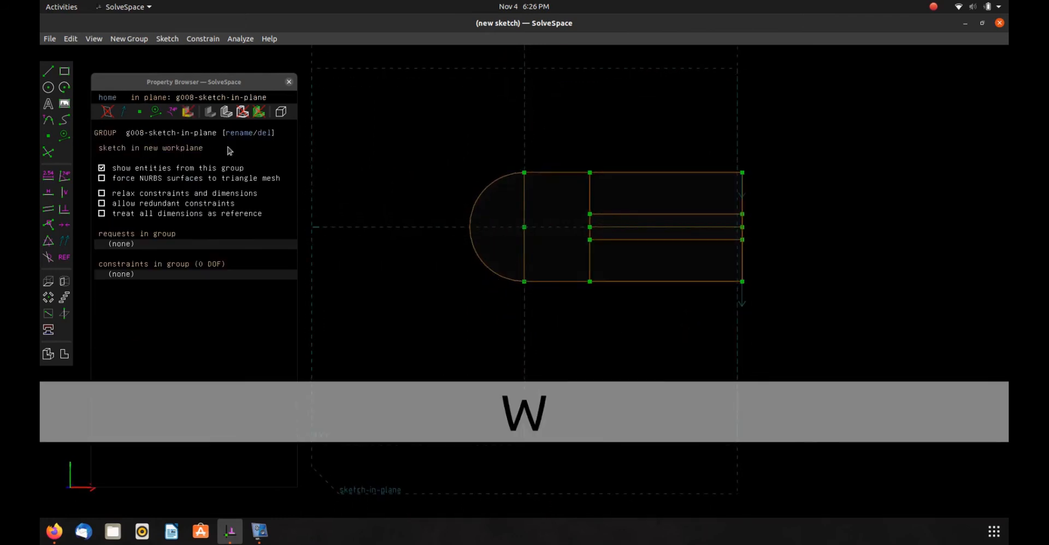
Draw a 15 mm diameter circle centred on the rounded end, place its label outside the block, and check the diameter against the drawing.
key(c)
click(523, 227)
click(543, 250)
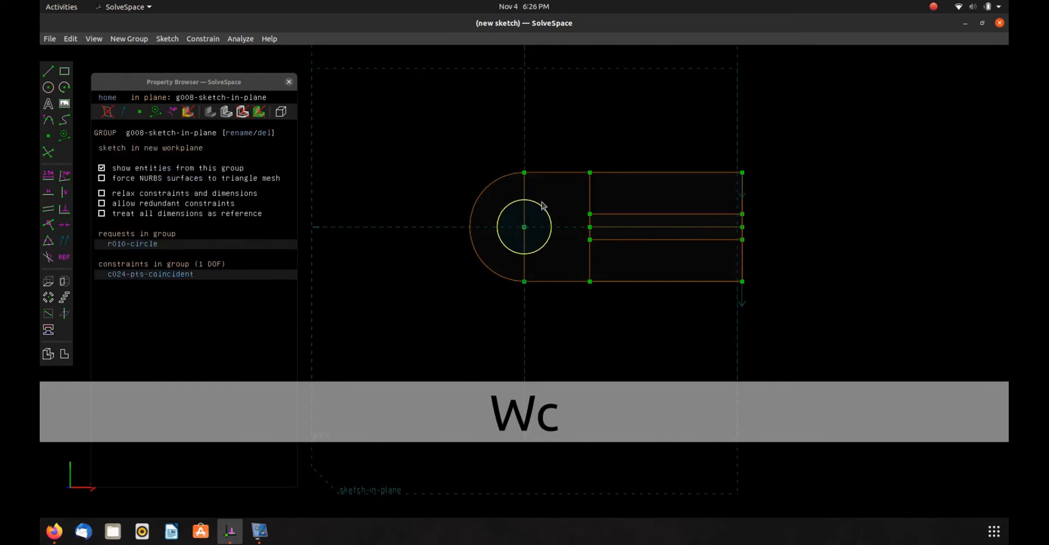
text(d15.0)
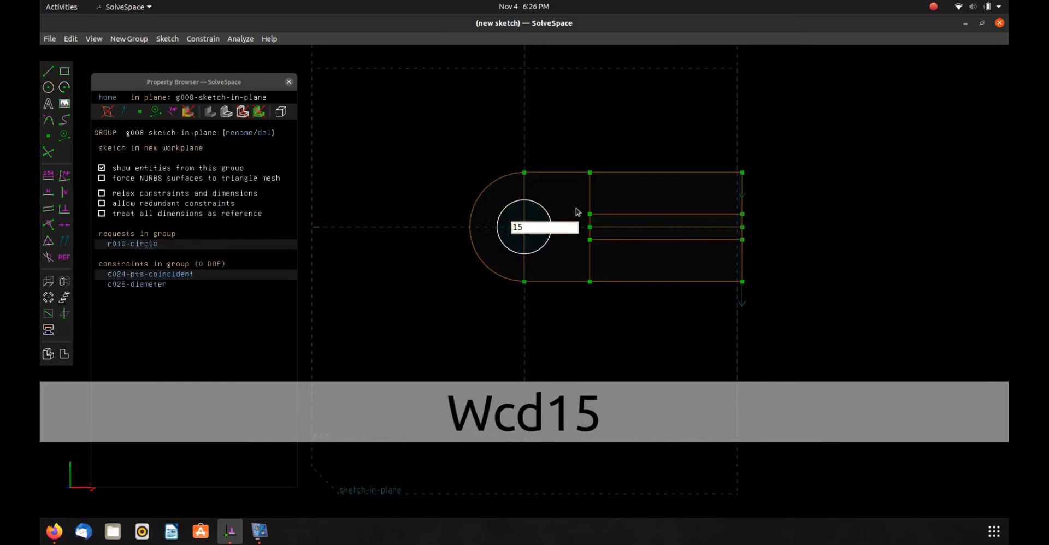
key(Return)
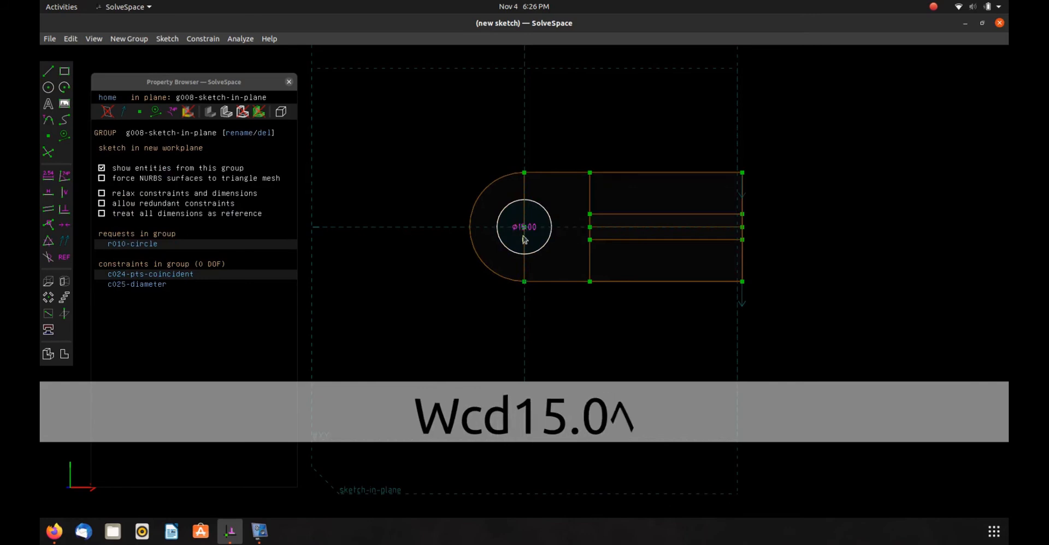
drag(530, 219, 434, 112)
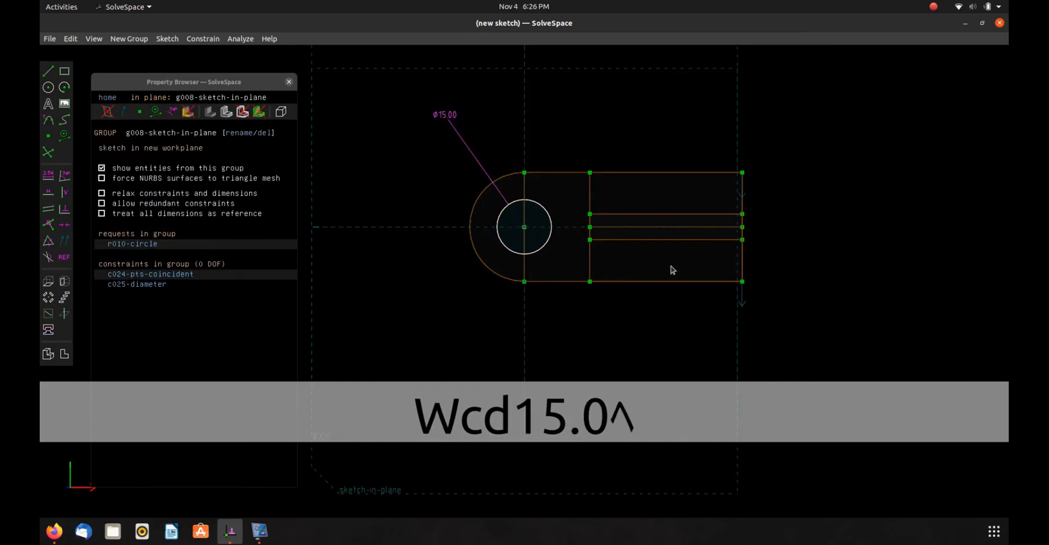
key(alt+Tab)
double_click(323, 365)
key(alt+Tab)
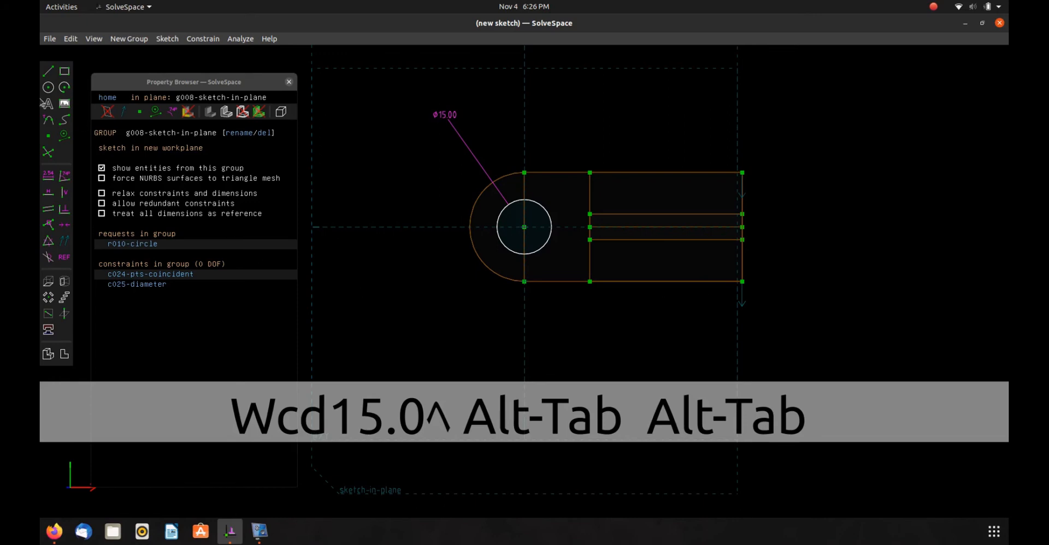
Draw a closed triangle of three lines at one outer corner of the ledge, with its free vertices on the side and end edges.
key(s)
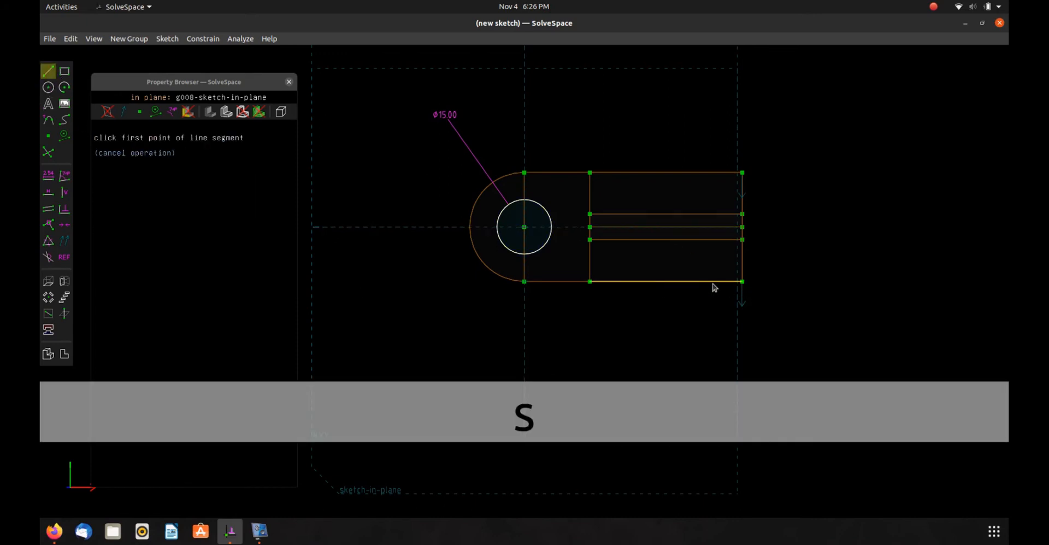
click(702, 281)
click(742, 252)
key(s)
click(743, 253)
click(742, 282)
key(s)
click(742, 282)
click(703, 281)
Draw a line from the ledge's opposite outer corner inward along the side edge.
key(s)
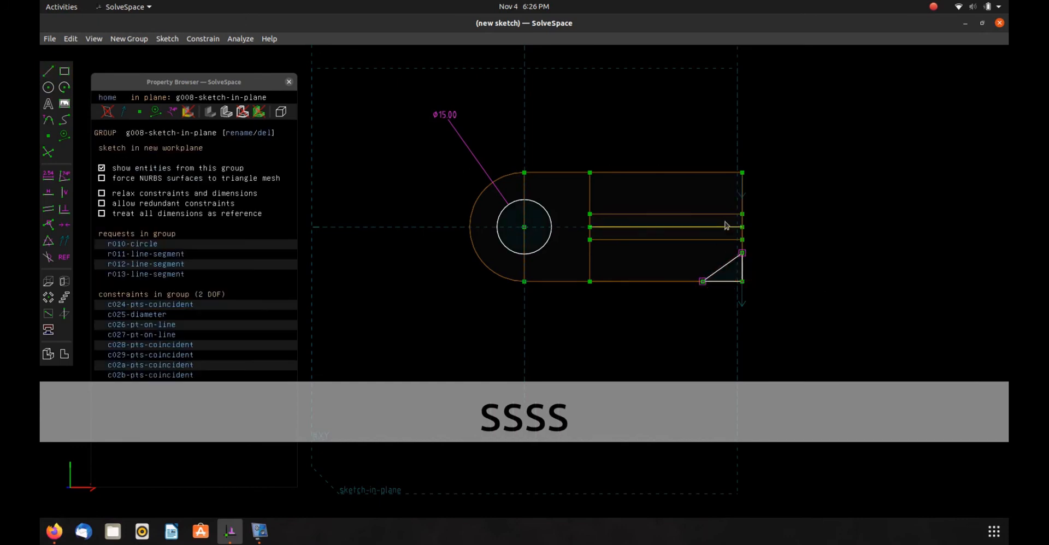
click(742, 173)
click(705, 173)
key(s)
click(706, 172)
key(s)
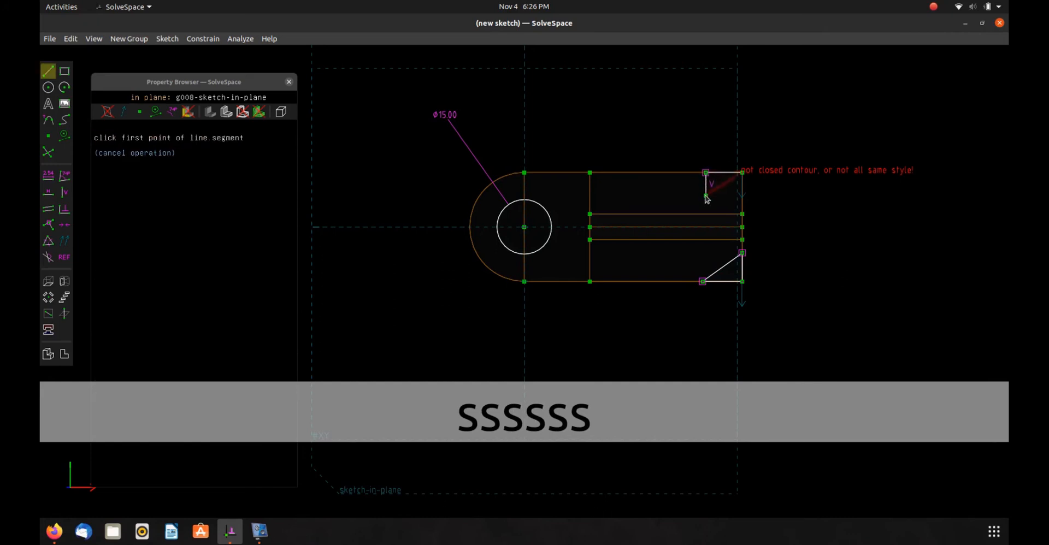
key(Escape)
click(711, 184)
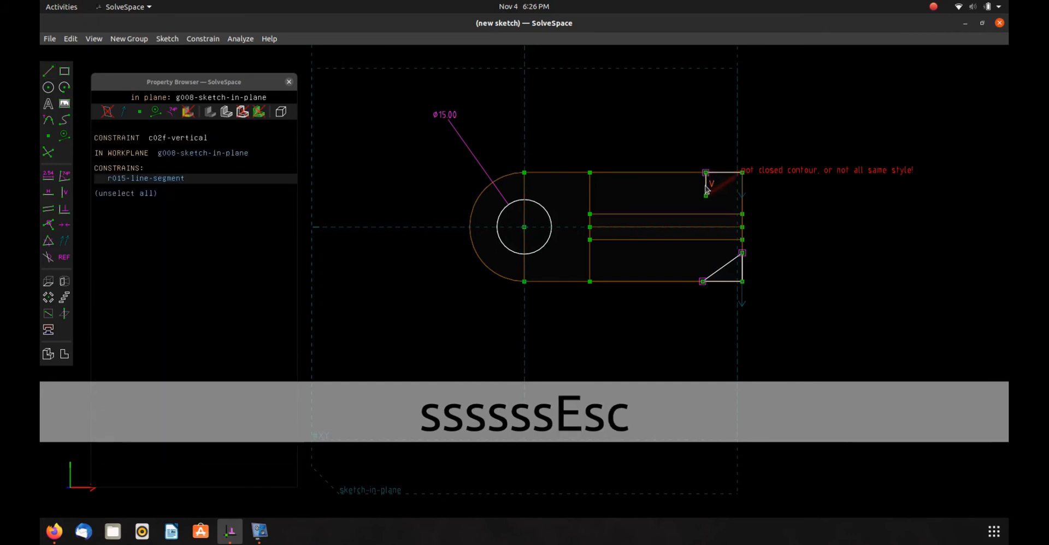
key(Delete)
key(Delete)
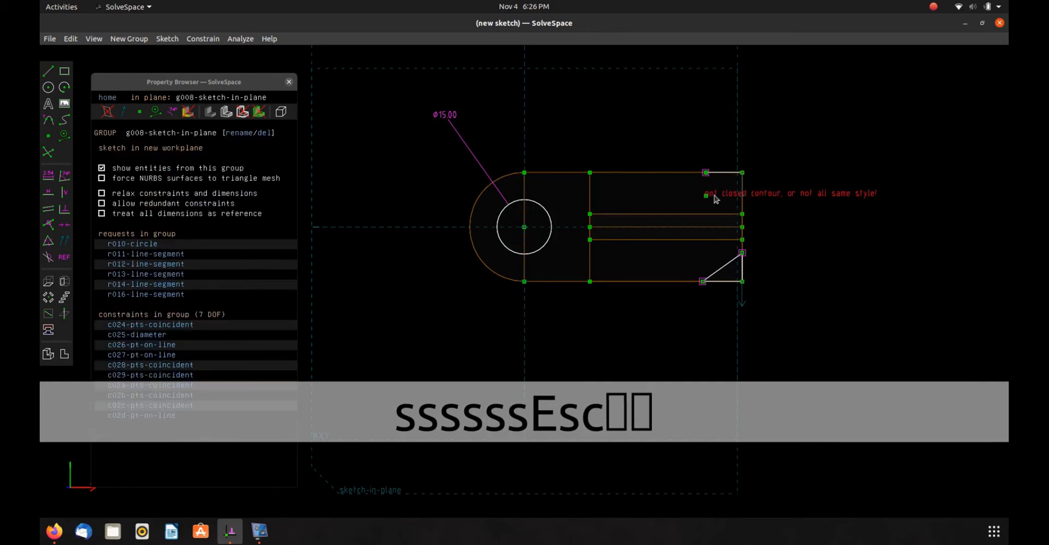
click(709, 201)
key(Delete)
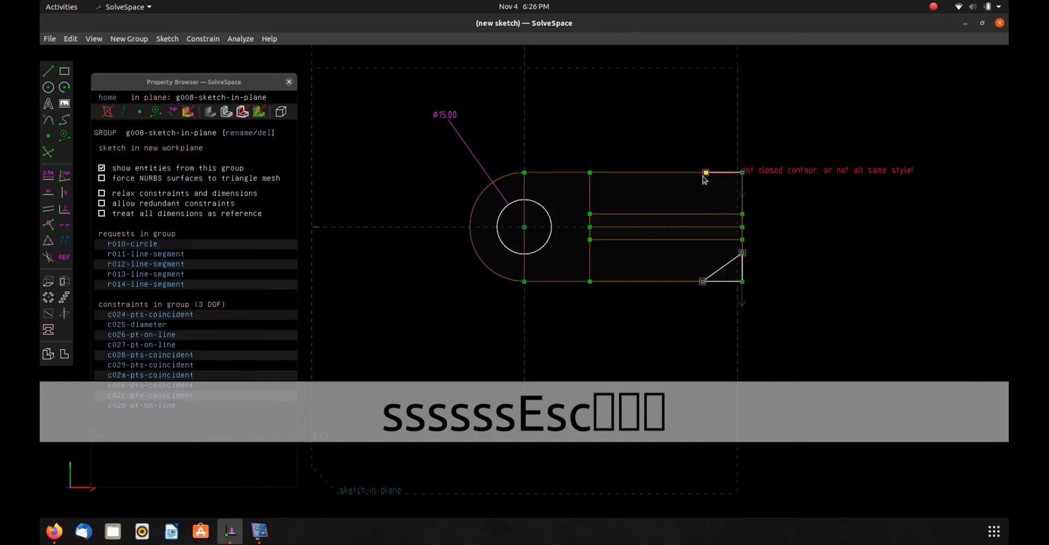
Close the second corner triangle with a diagonal line to the end edge and a line back to the outer corner.
key(s)
click(705, 174)
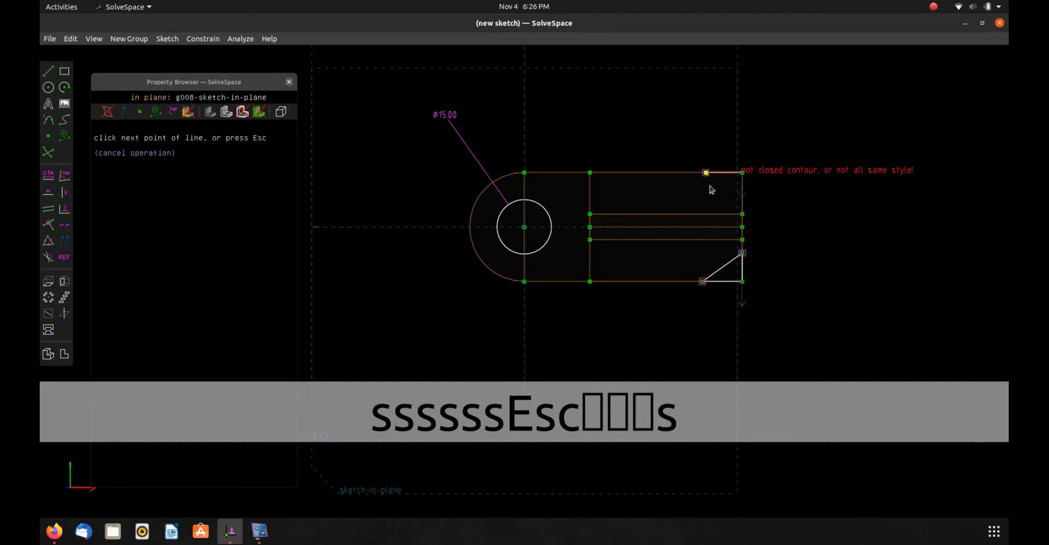
click(742, 191)
click(743, 174)
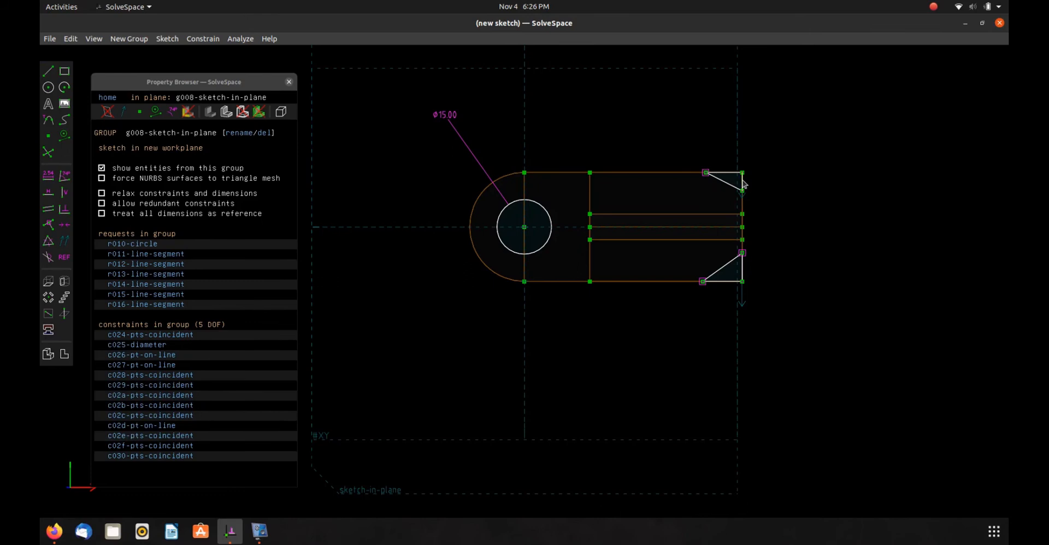
Constrain the two legs of each corner triangle to equal length, and make the end-edge legs of both triangles equal.
click(743, 184)
click(725, 173)
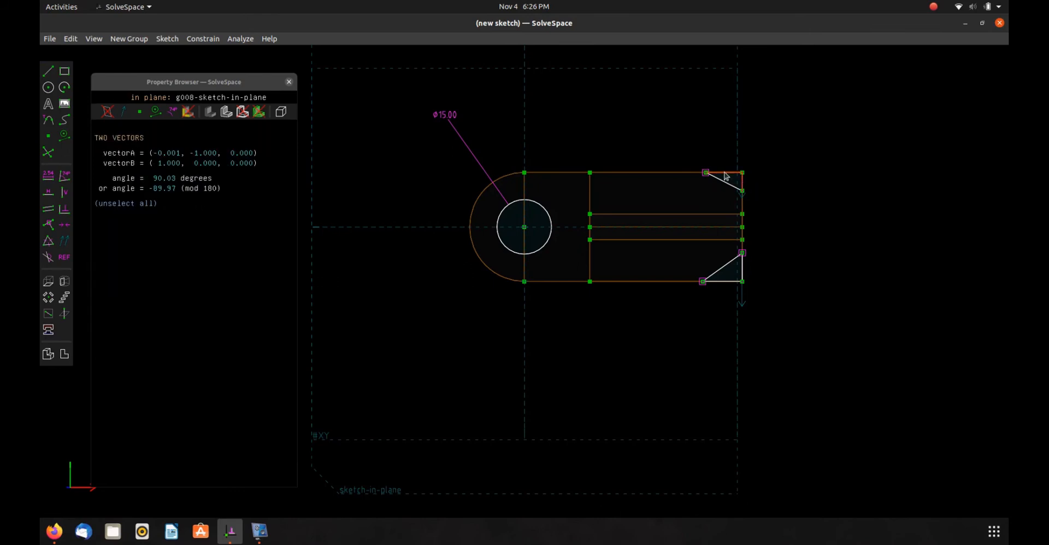
key(q)
click(726, 281)
click(742, 270)
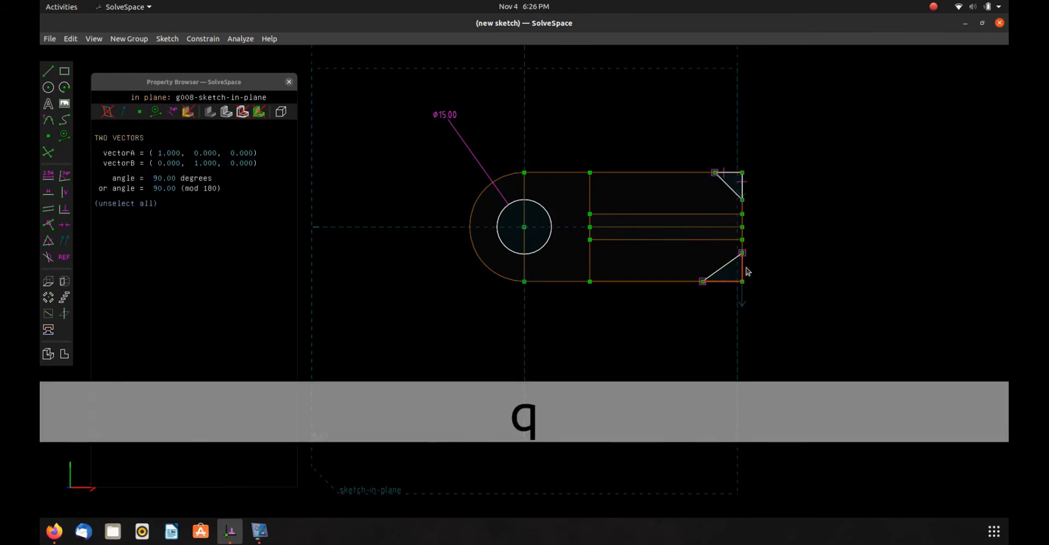
key(q)
click(743, 264)
click(742, 191)
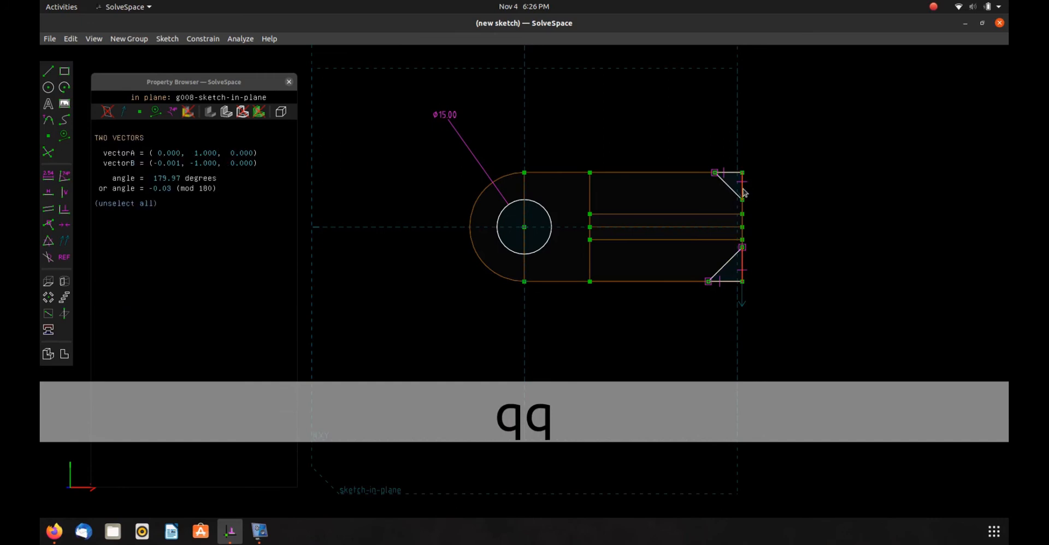
key(q)
Set the corner triangle's end-edge leg to 9 mm, place the label outside the block, and compare the chamfers with the drawing.
click(742, 268)
key(d)
text(9.0)
key(Return)
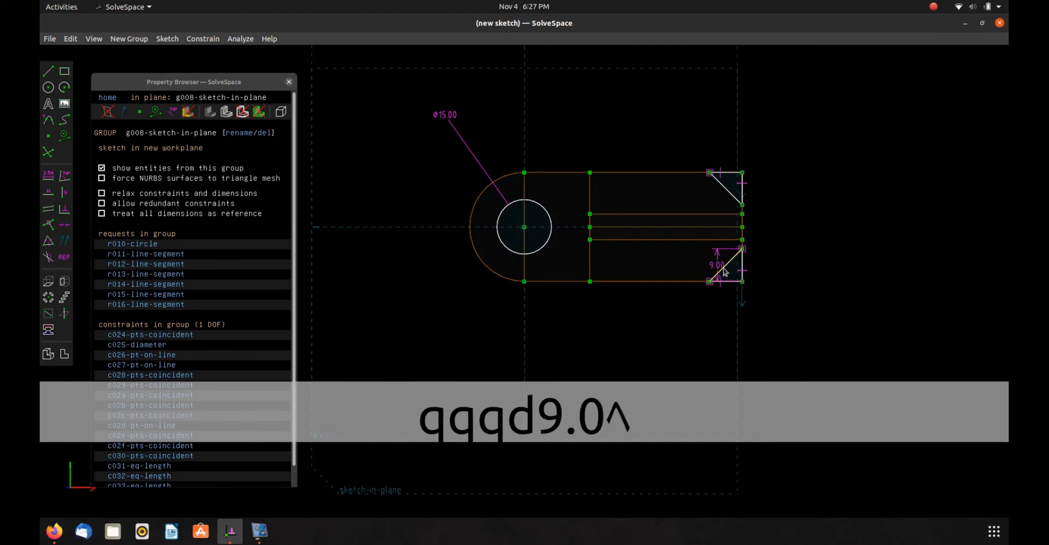
drag(716, 267, 794, 267)
key(alt+Tab)
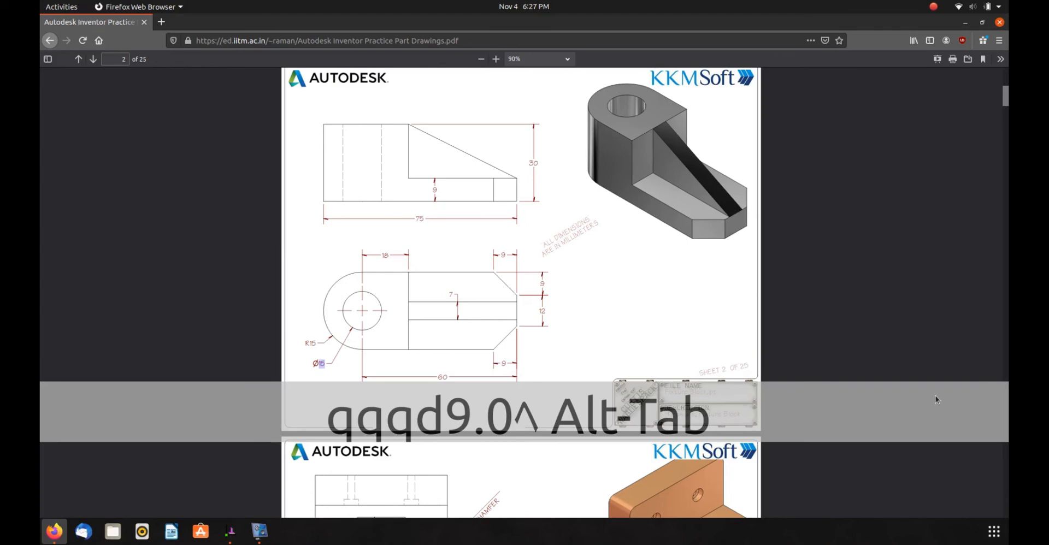
key(alt+Tab)
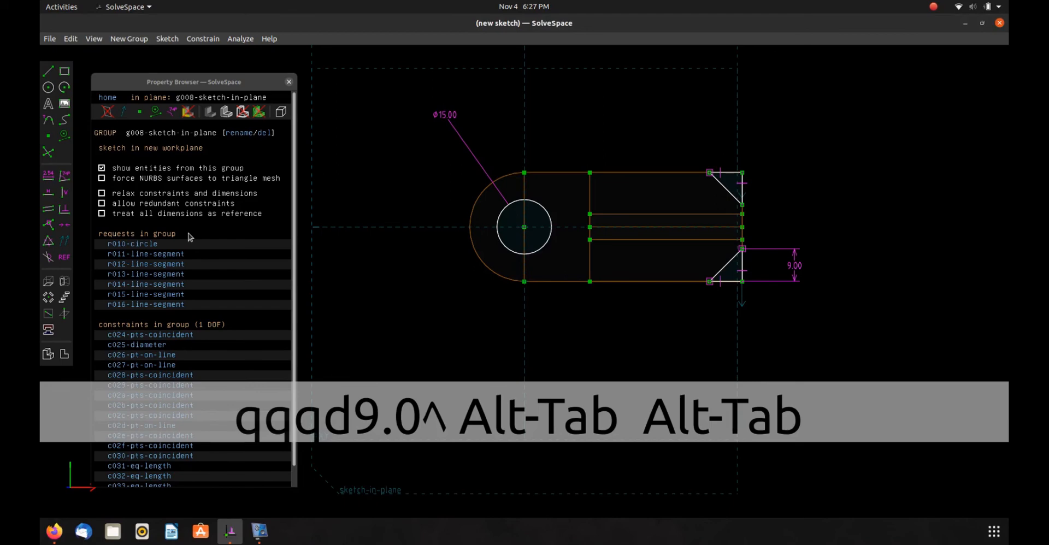
Extrude the circle and both corner triangles as a difference to cut the hole and chamfers.
key(shift+x)
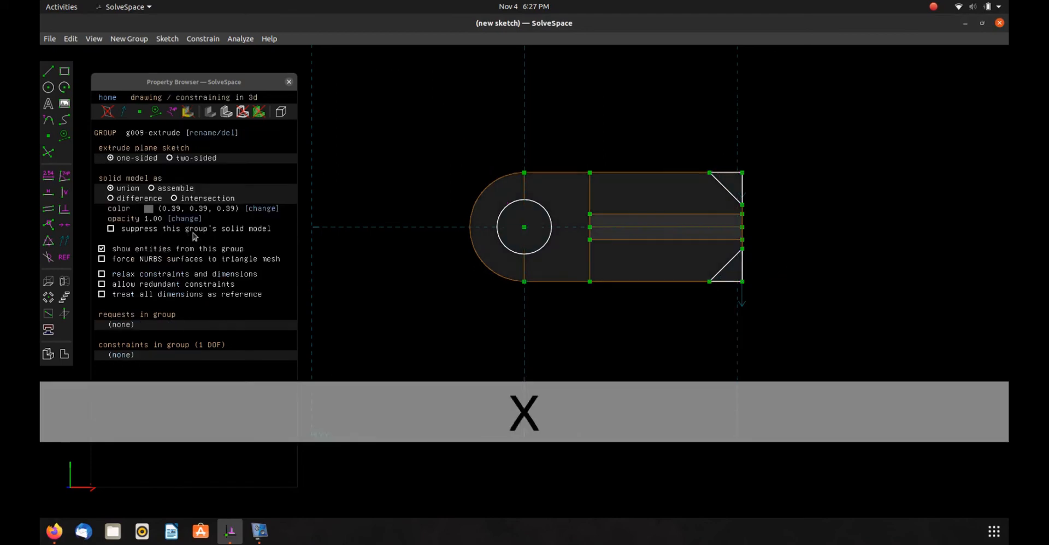
middle_drag(491, 283, 493, 197)
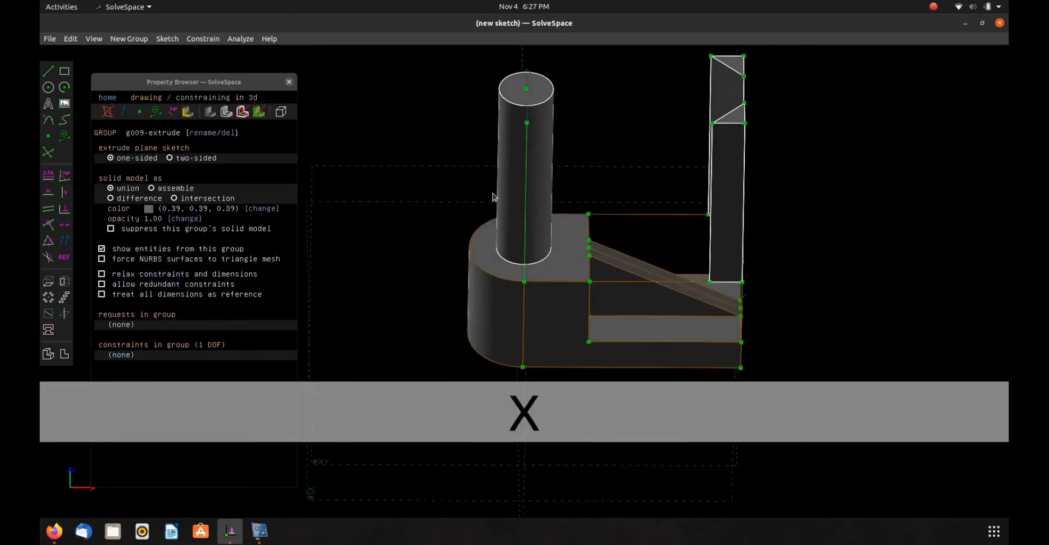
click(133, 198)
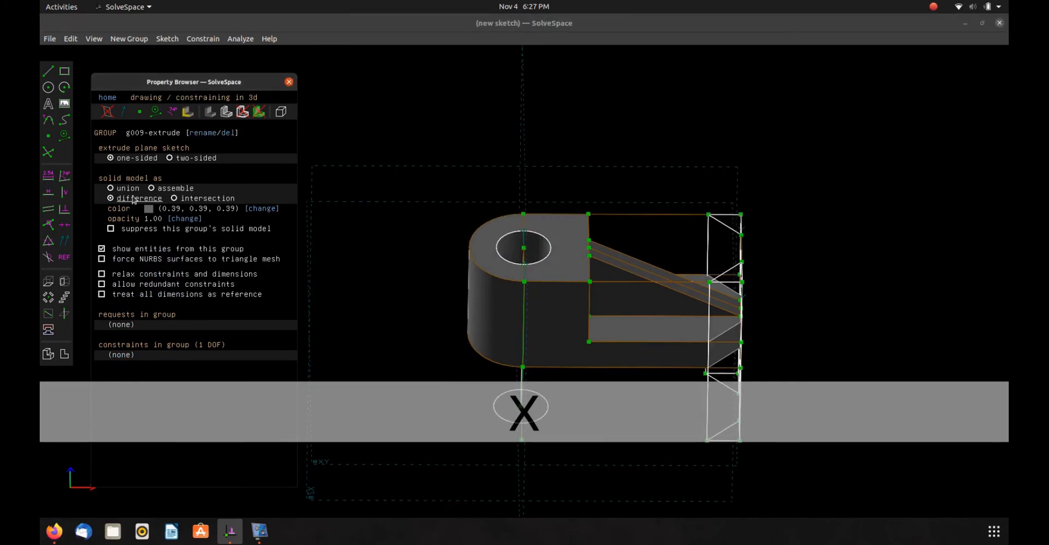
Constrain the lower circle centre of the difference extrusion onto the block's bottom face.
middle_drag(452, 243, 492, 225)
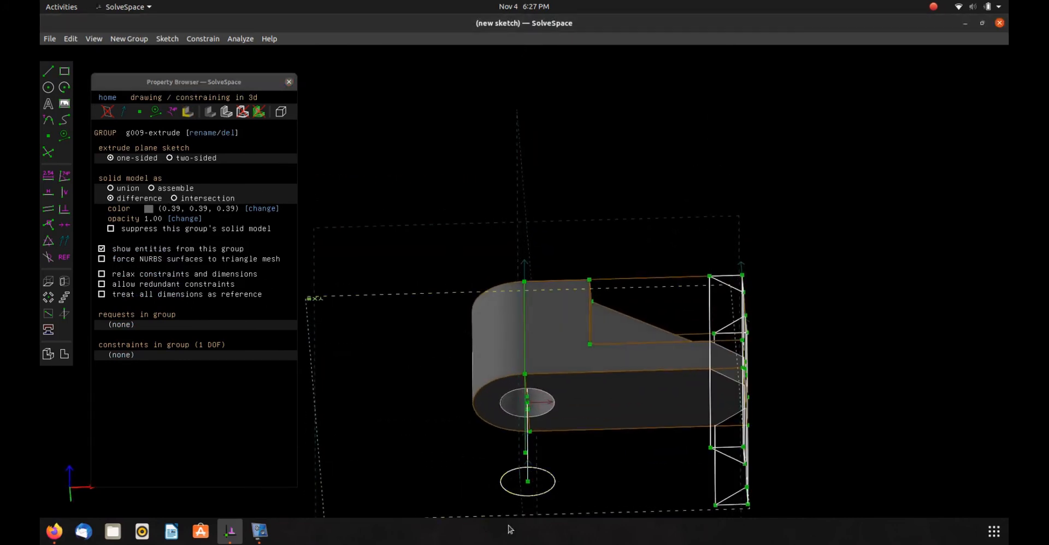
click(528, 483)
click(574, 413)
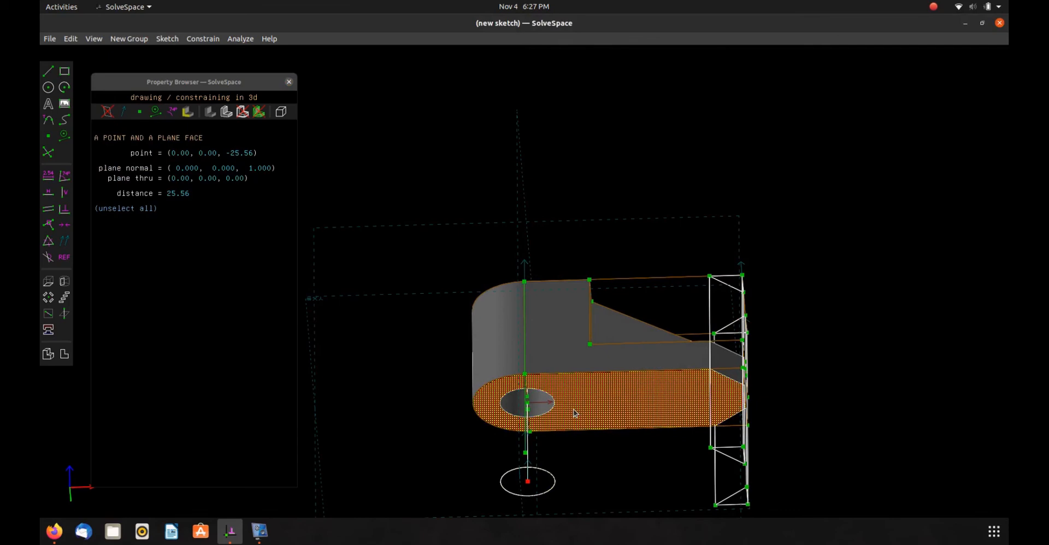
key(o)
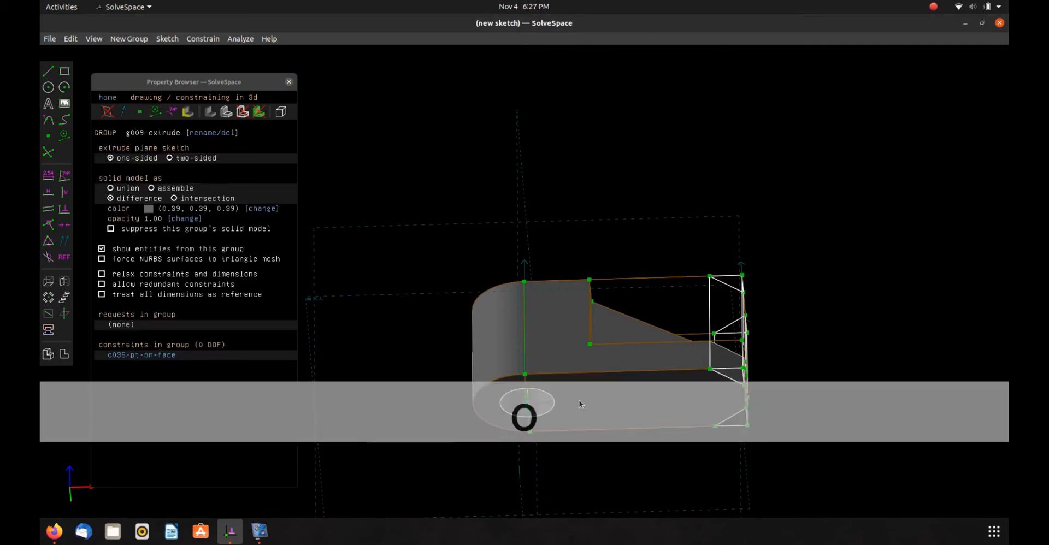
Hide the entities of all groups and examine the solid's hole, rib and end chamfers from several angles.
middle_drag(571, 354, 538, 355)
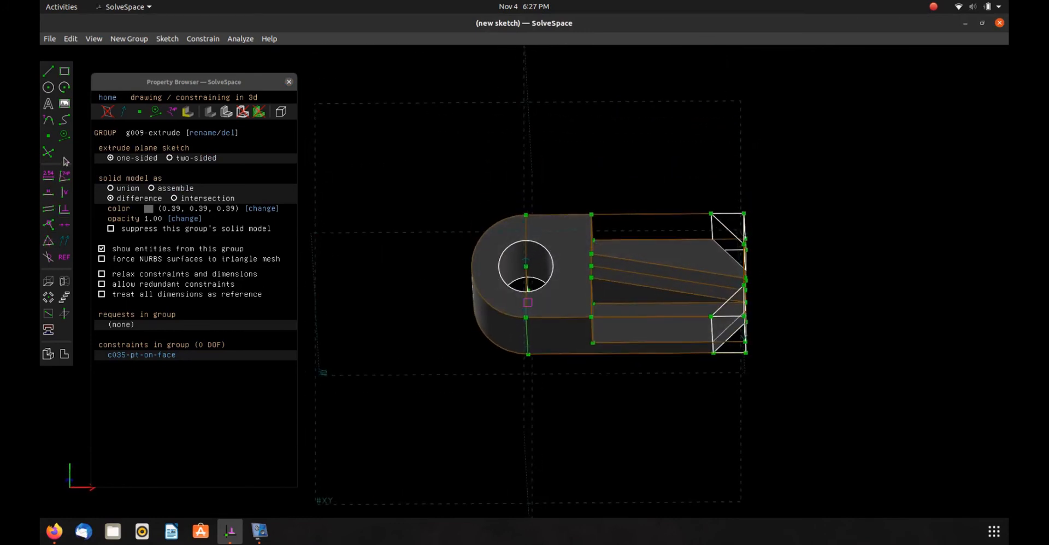
click(48, 353)
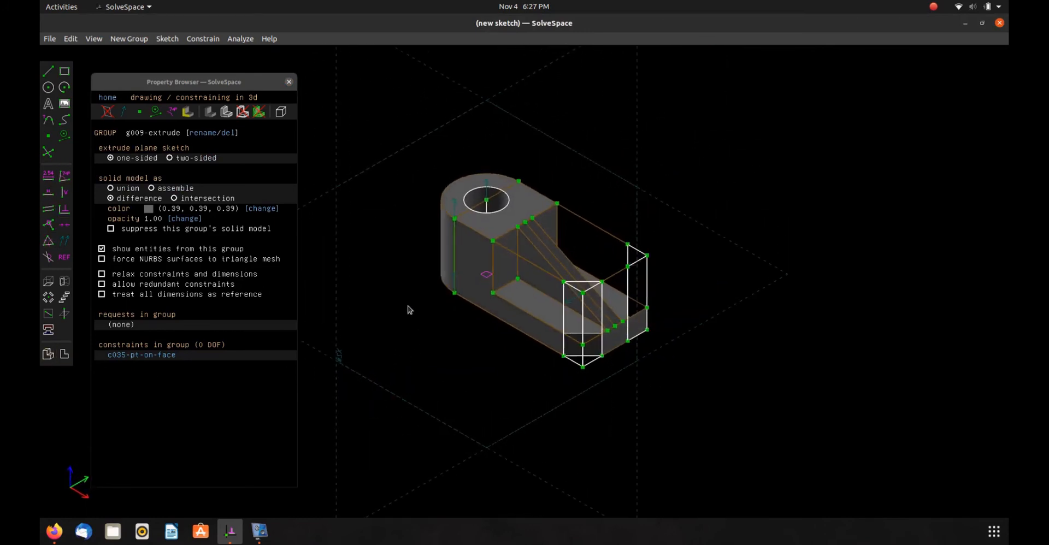
scroll(408, 305, up, 2)
right_drag(408, 274, 430, 332)
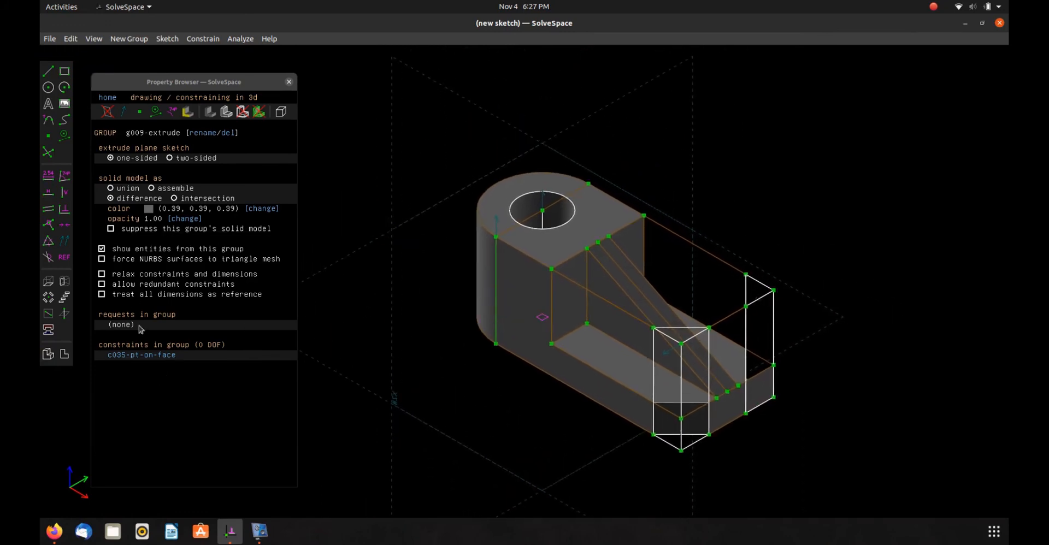
click(107, 98)
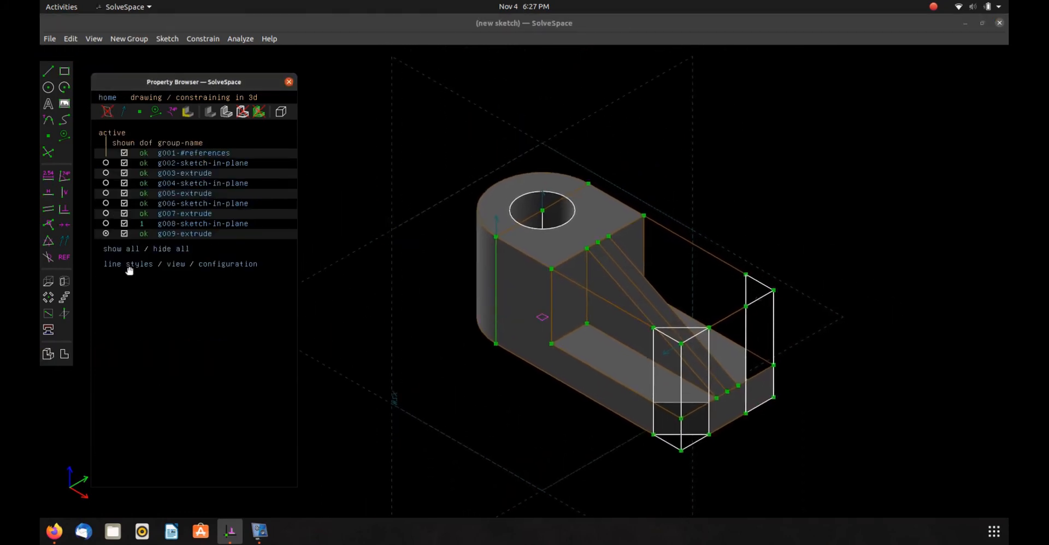
click(169, 249)
key(Tab)
middle_drag(761, 316, 683, 442)
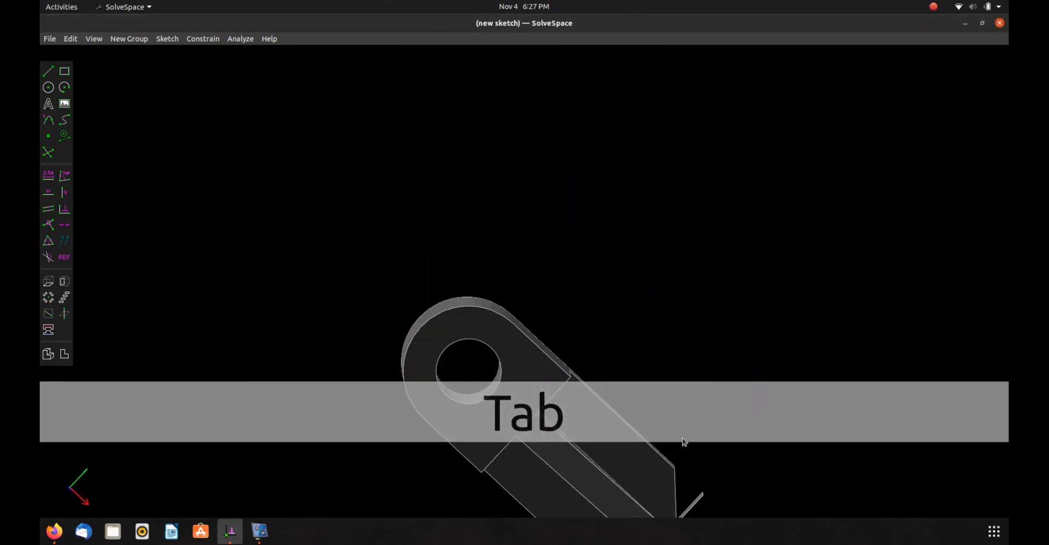
scroll(682, 448, up, 4)
scroll(545, 474, down, 3)
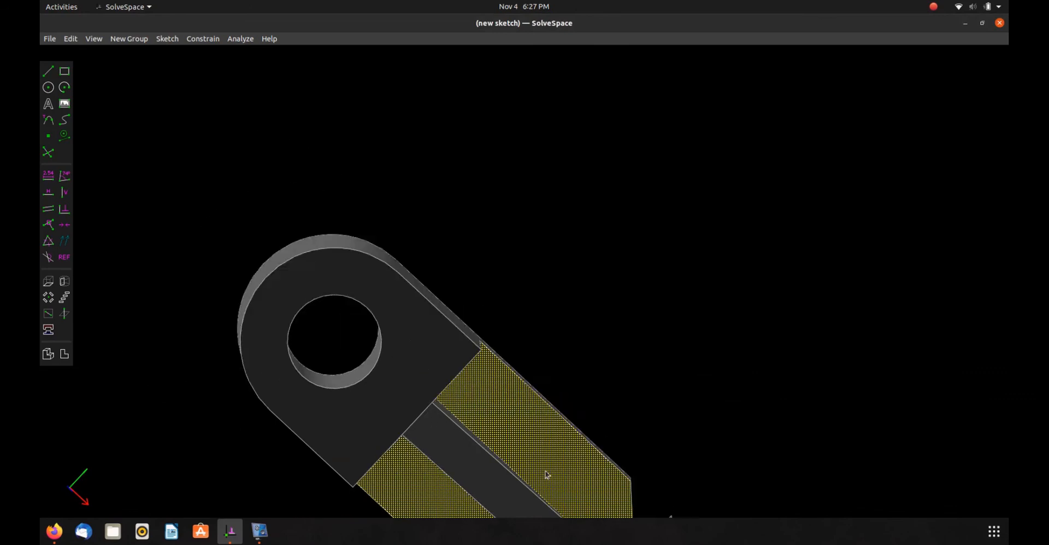
middle_drag(535, 473, 525, 382)
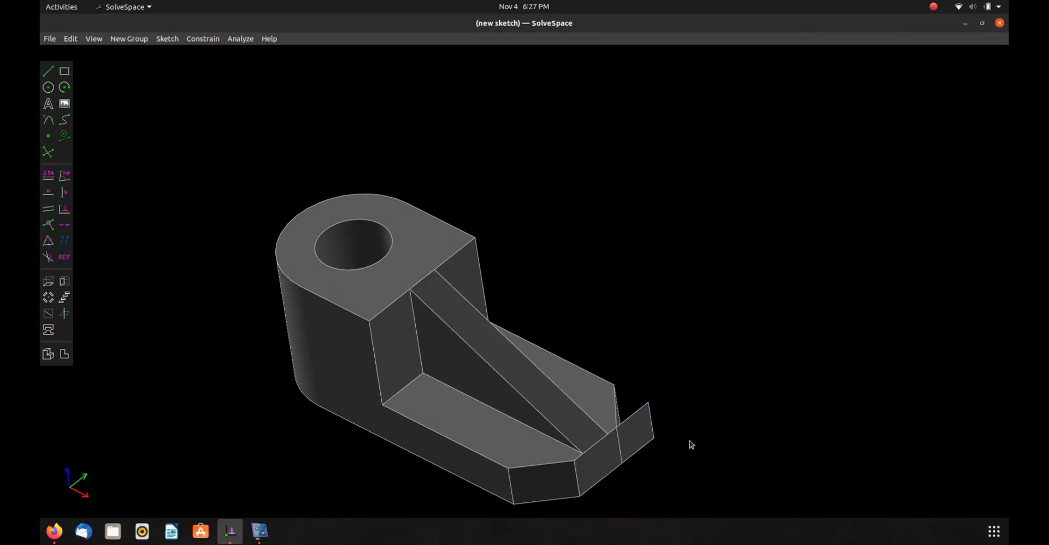
Show the group list again and examine the constraints of the g008 hole and chamfer sketch for a missing one.
key(Tab)
click(115, 249)
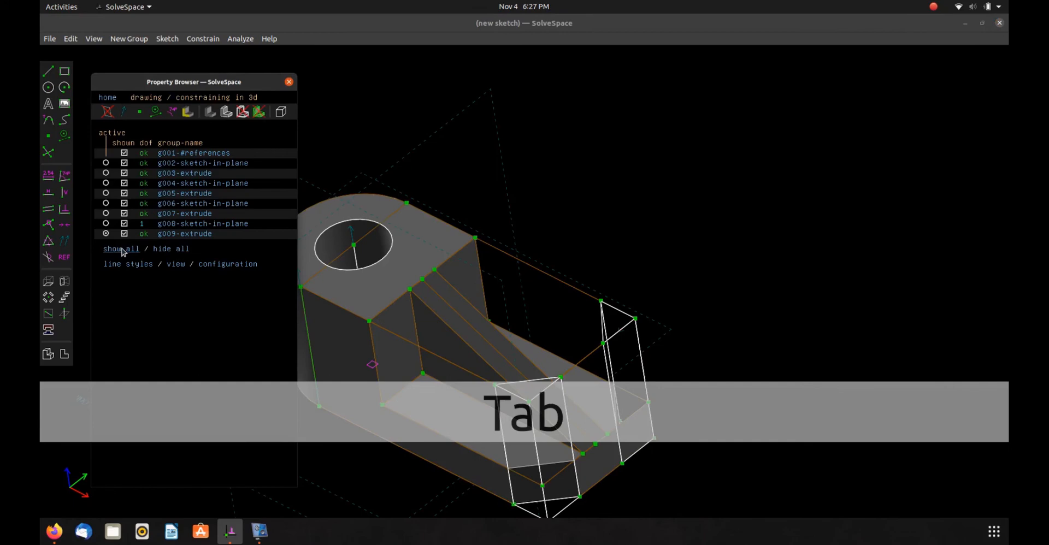
click(207, 233)
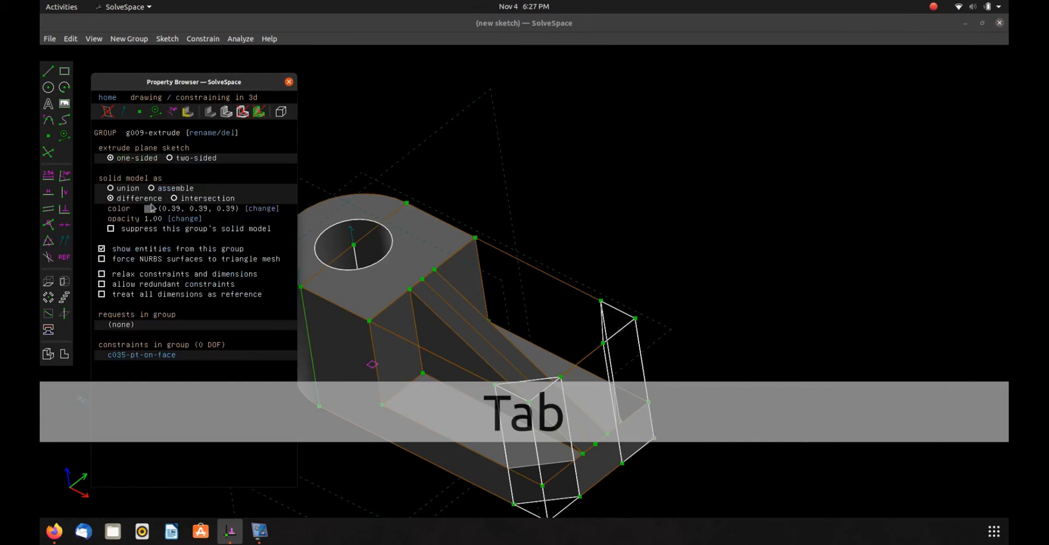
click(108, 102)
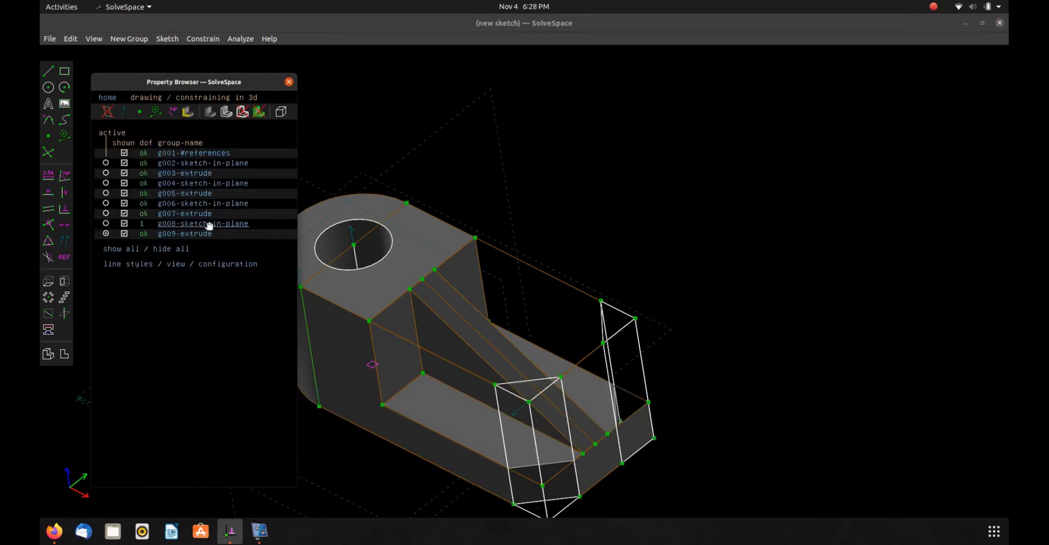
click(208, 226)
scroll(191, 336, down, 1)
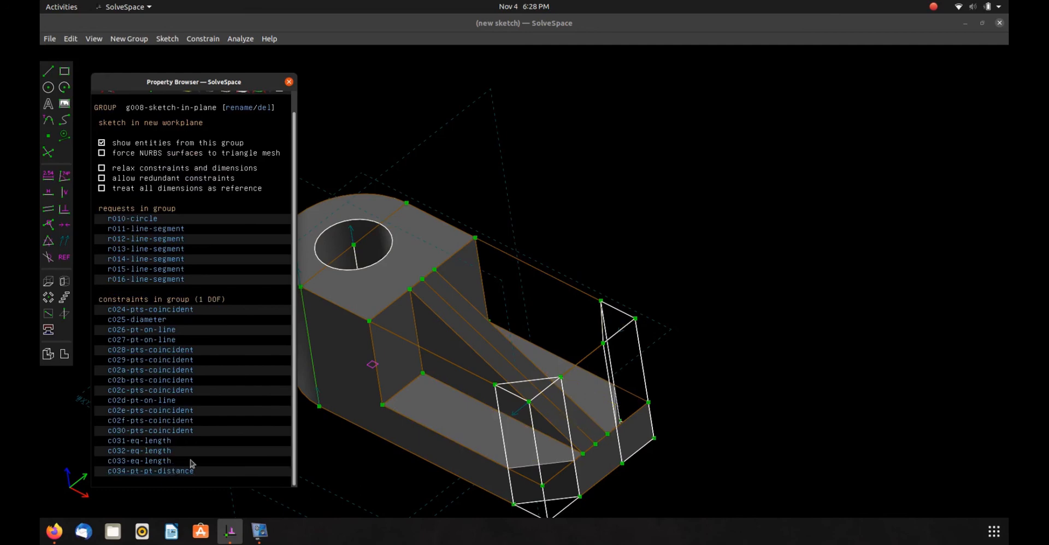
middle_drag(527, 435, 604, 451)
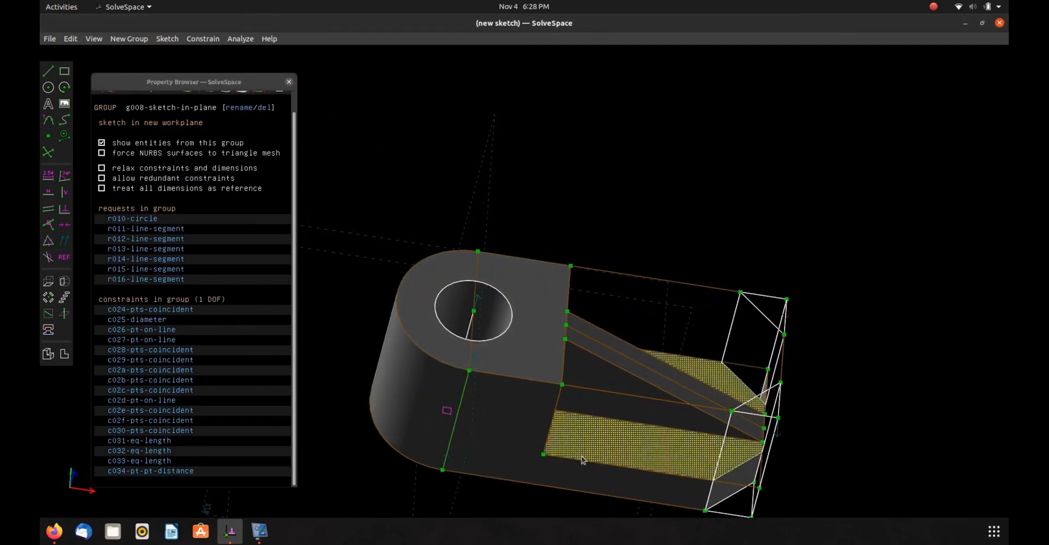
key(w)
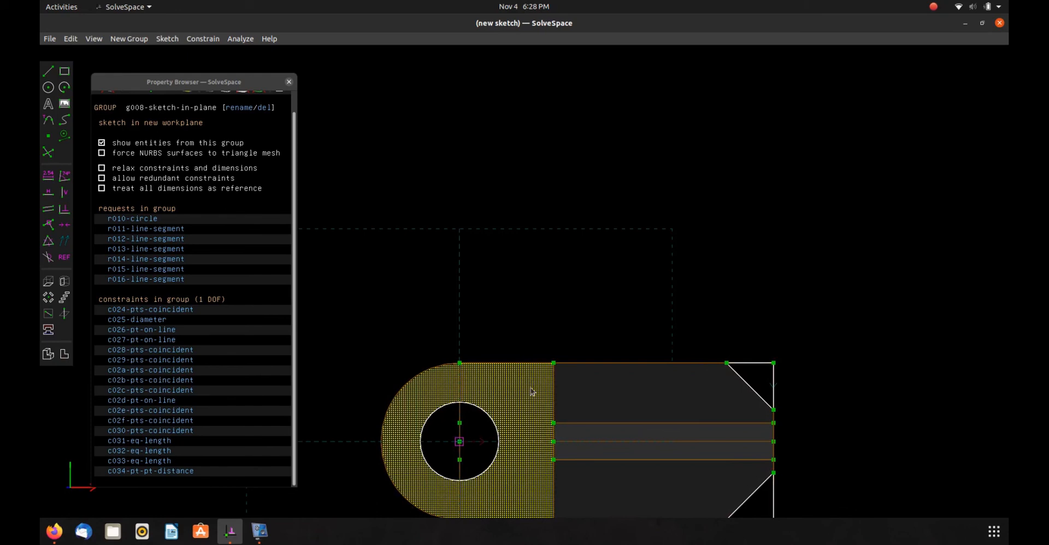
scroll(187, 244, up, 2)
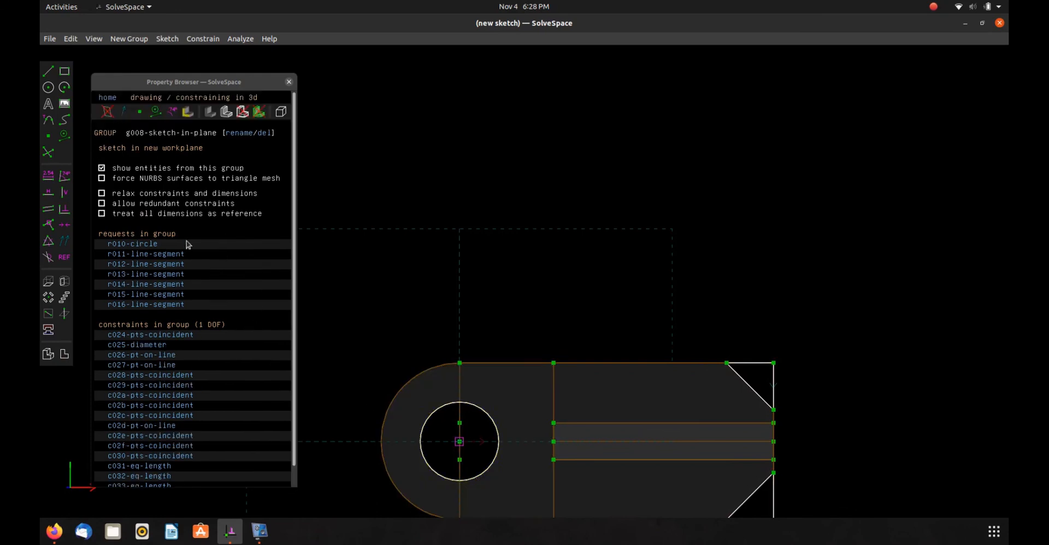
Activate the g008 sketch, pull the upper corner triangle's loose vertex off the end edge, and constrain it onto that edge.
click(107, 97)
click(106, 223)
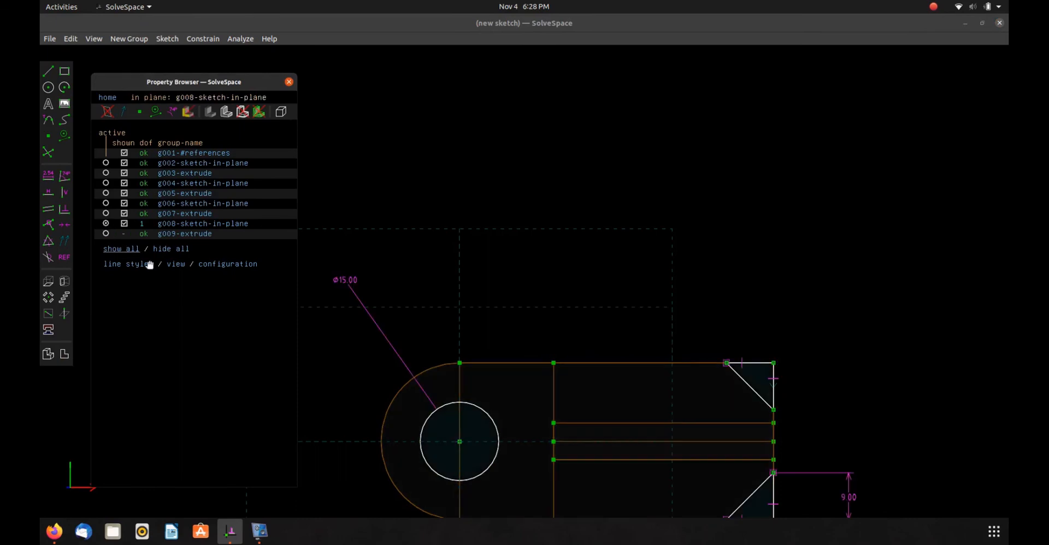
right_drag(554, 369, 519, 229)
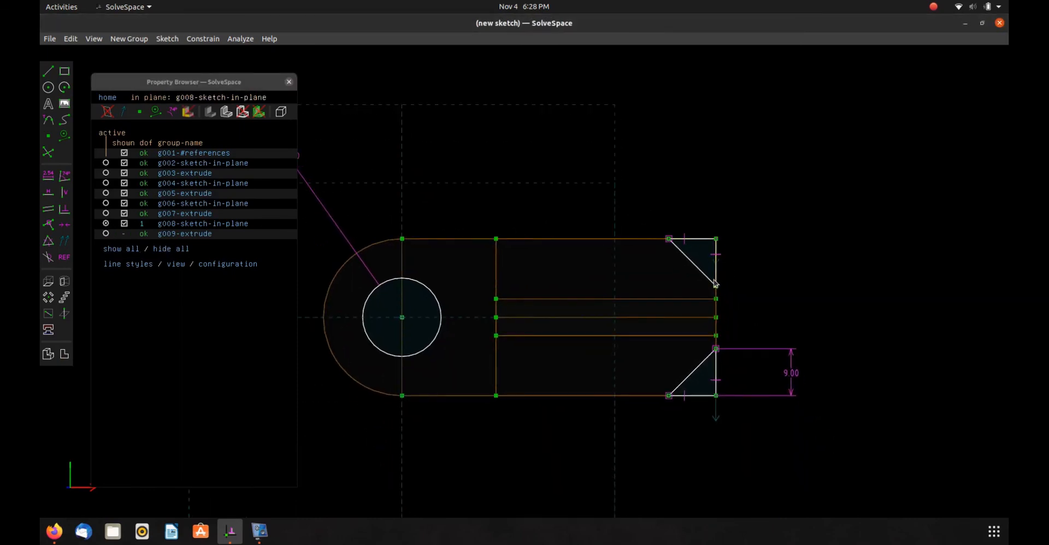
drag(716, 277, 735, 278)
click(728, 271)
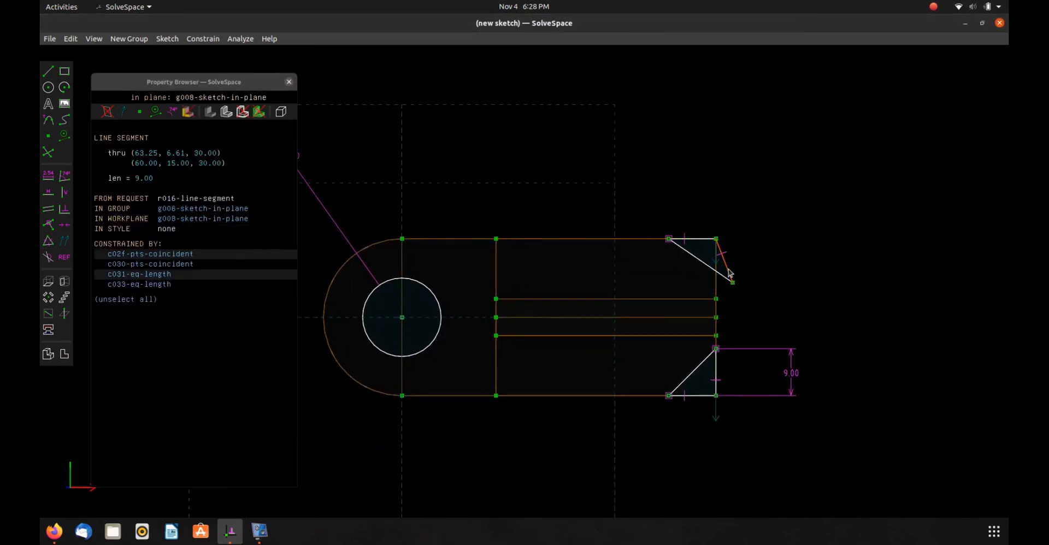
key(Escape)
click(733, 282)
click(717, 292)
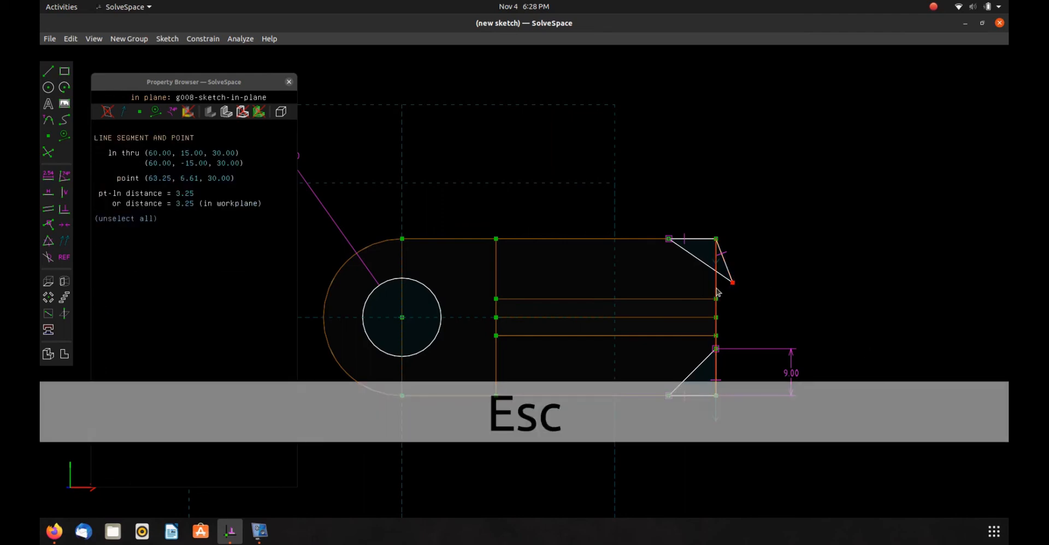
key(o)
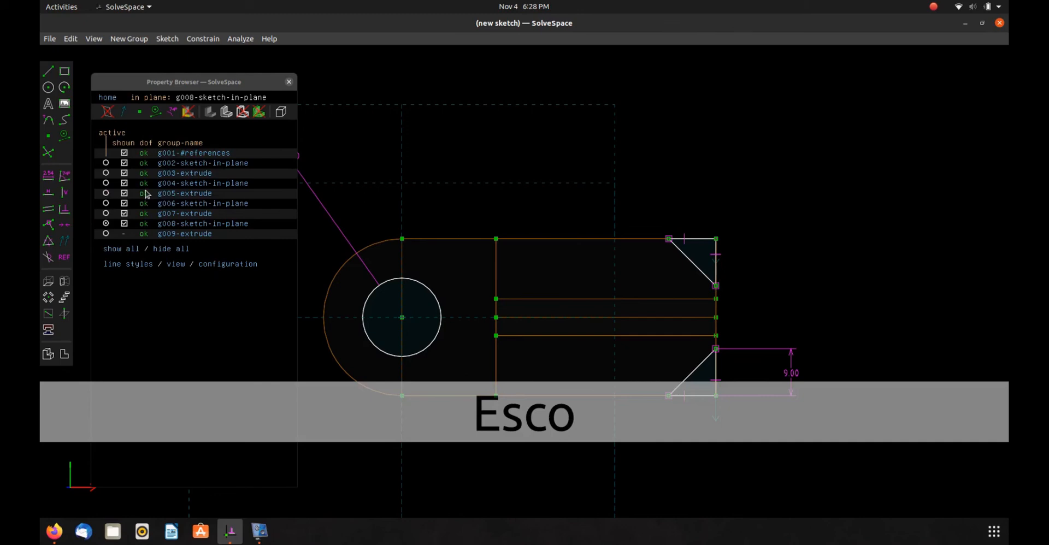
Check the g008 sketch's constraints, reactivate the g009 extrude group, and show the block in isometric view.
click(190, 224)
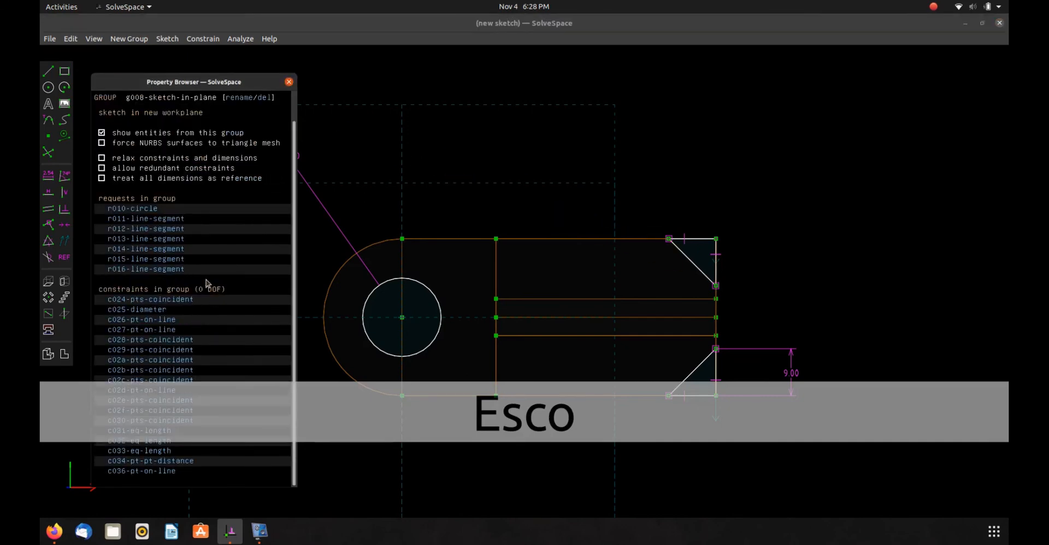
scroll(183, 202, up, 2)
click(108, 100)
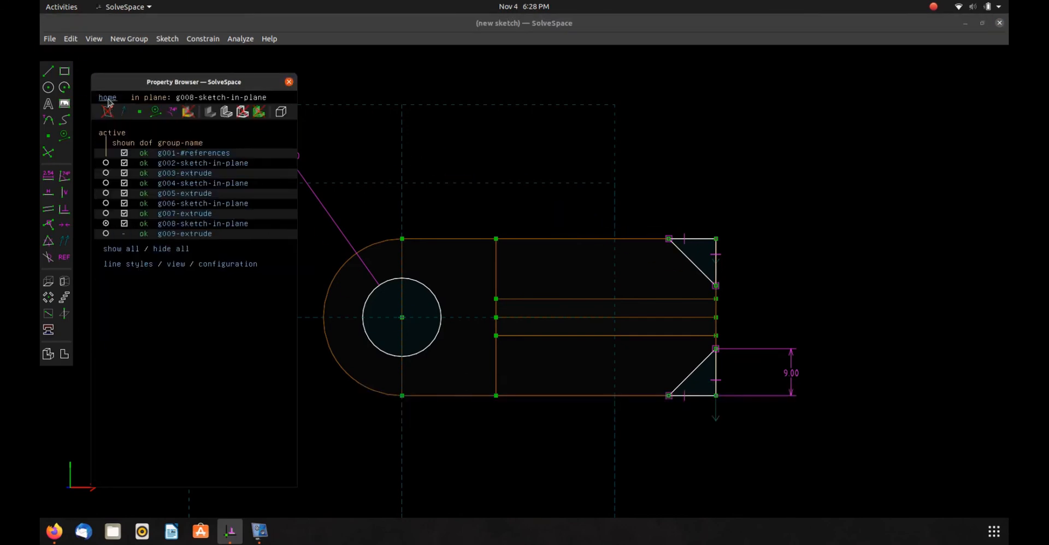
click(106, 233)
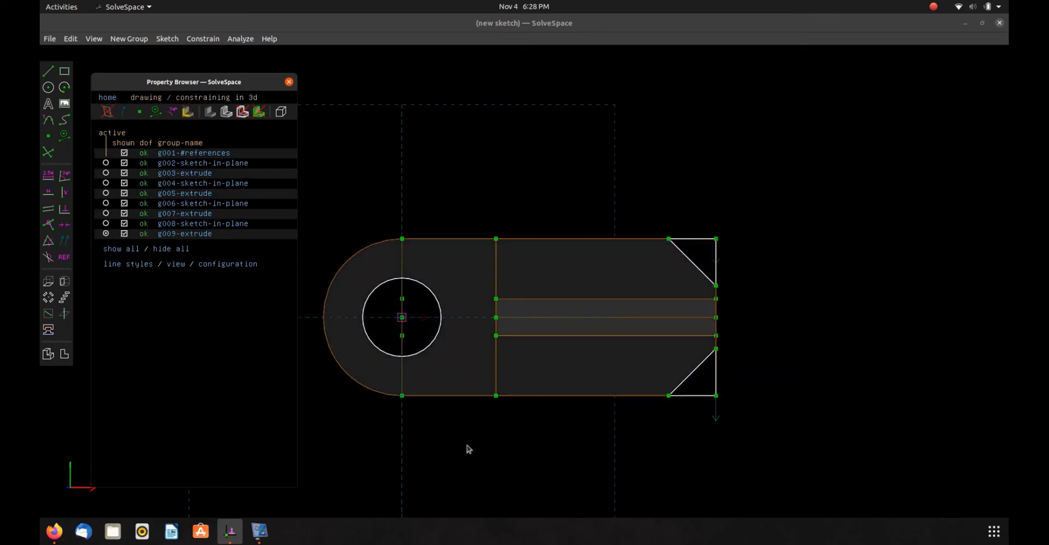
middle_drag(560, 418, 559, 325)
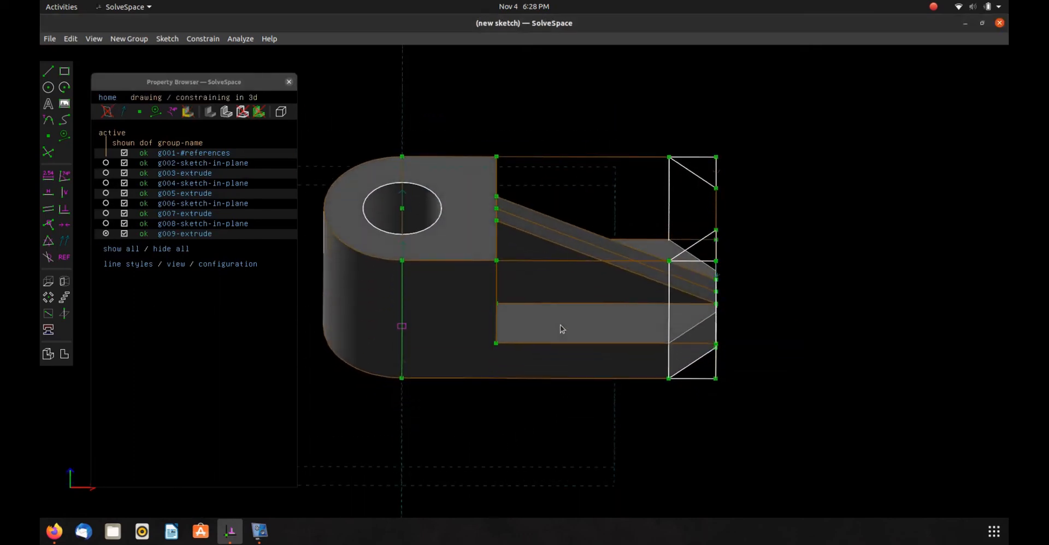
click(48, 354)
middle_drag(746, 347, 180, 343)
click(48, 354)
right_drag(371, 389, 576, 344)
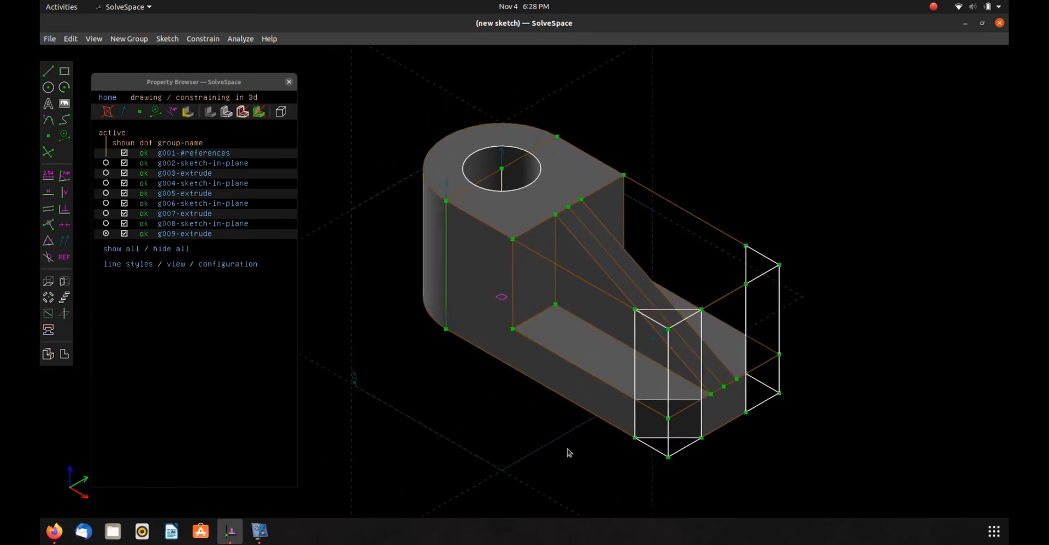
Compare the block with the practice drawing in Firefox, return to SolveSpace, and hide the entities of all groups.
key(alt+Tab)
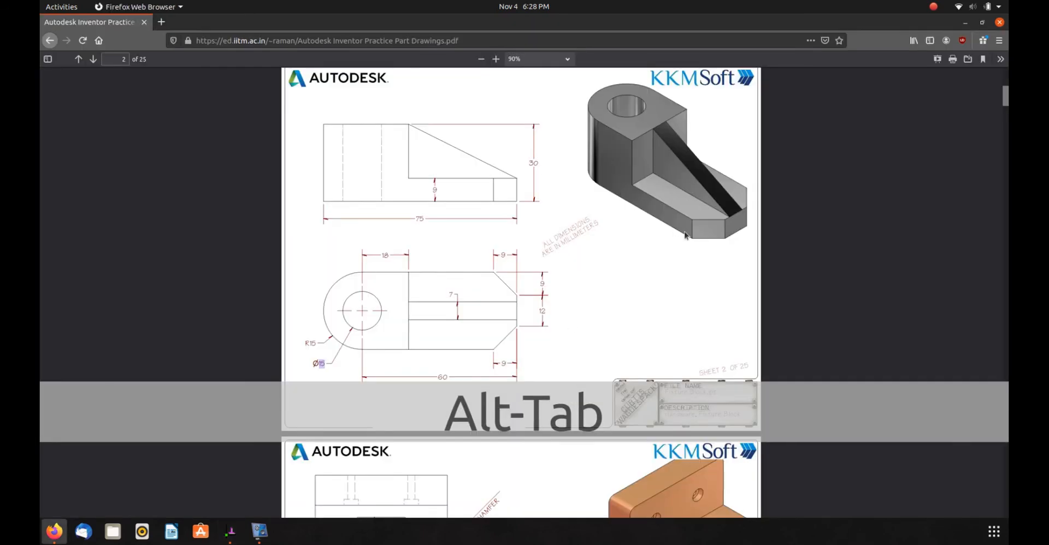
key(alt+Tab)
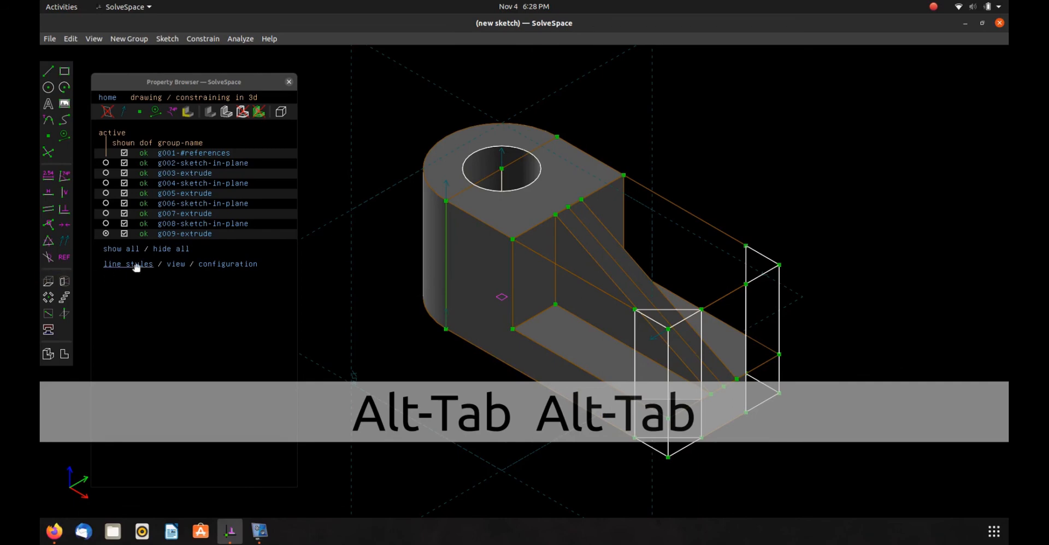
click(174, 250)
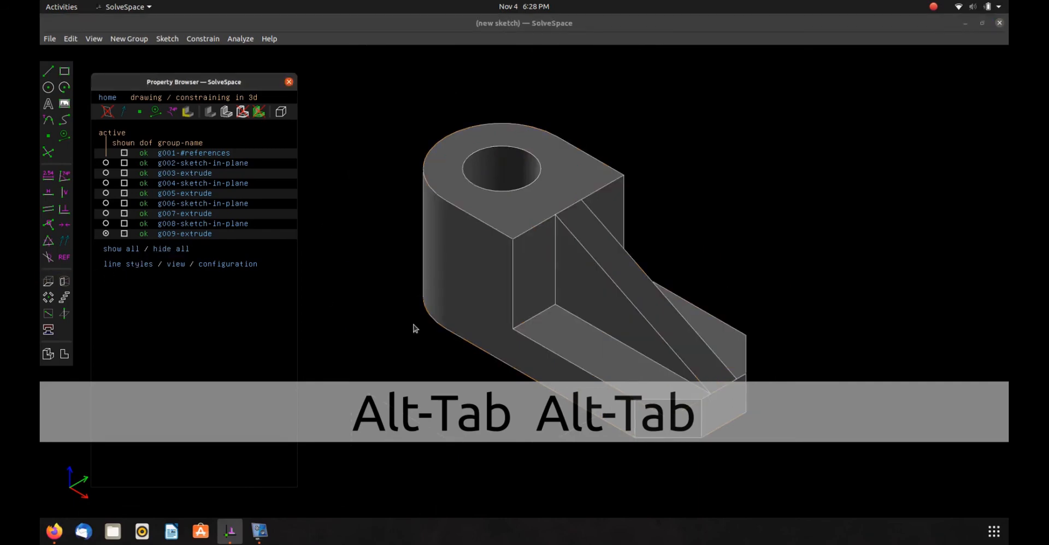